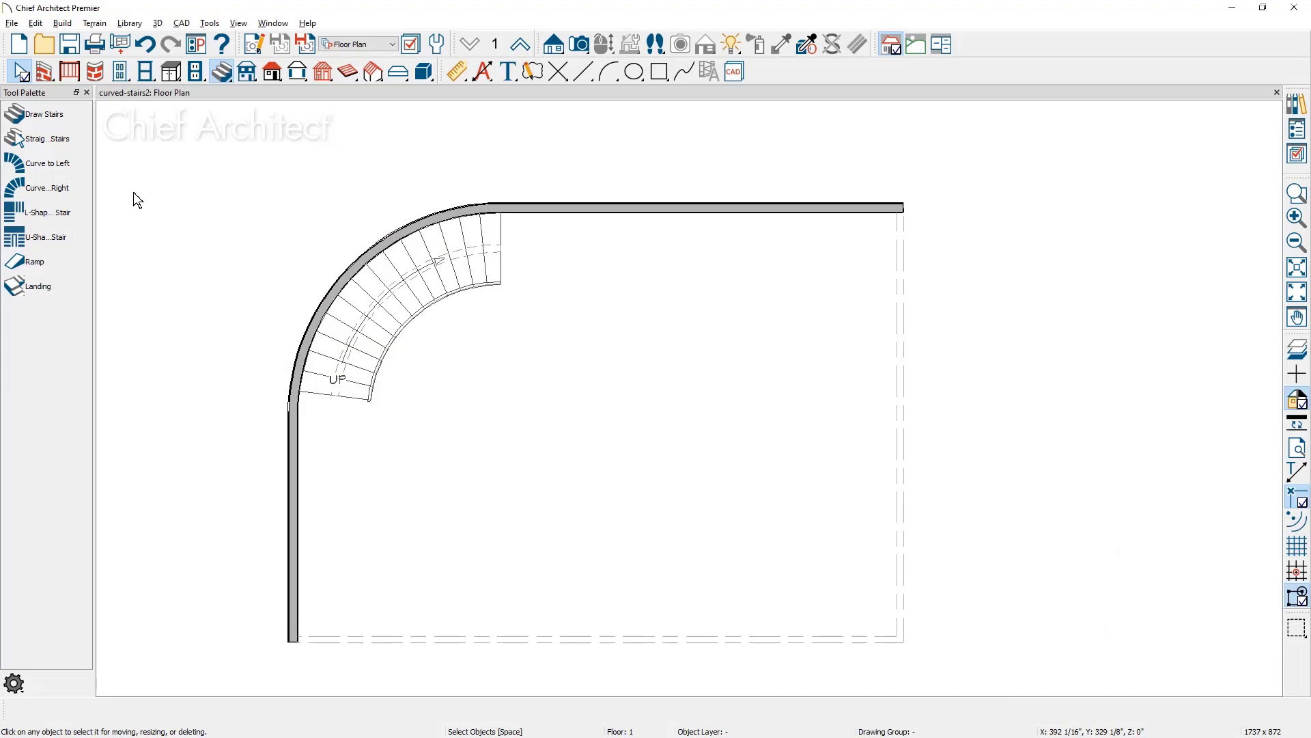
# Step: Place a right-curving stair flight in the middle of the room
pyautogui.click(63, 190)
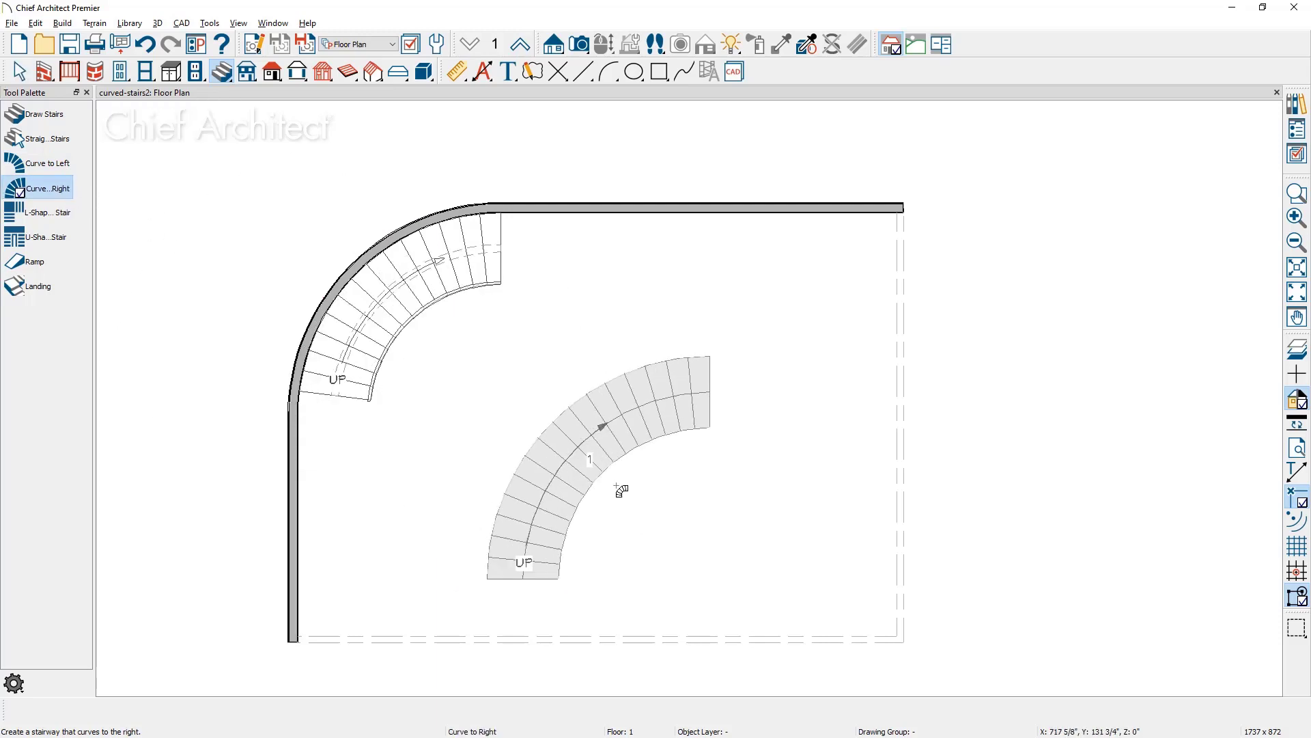
pyautogui.moveTo(620, 490); pyautogui.dragTo(621, 489)
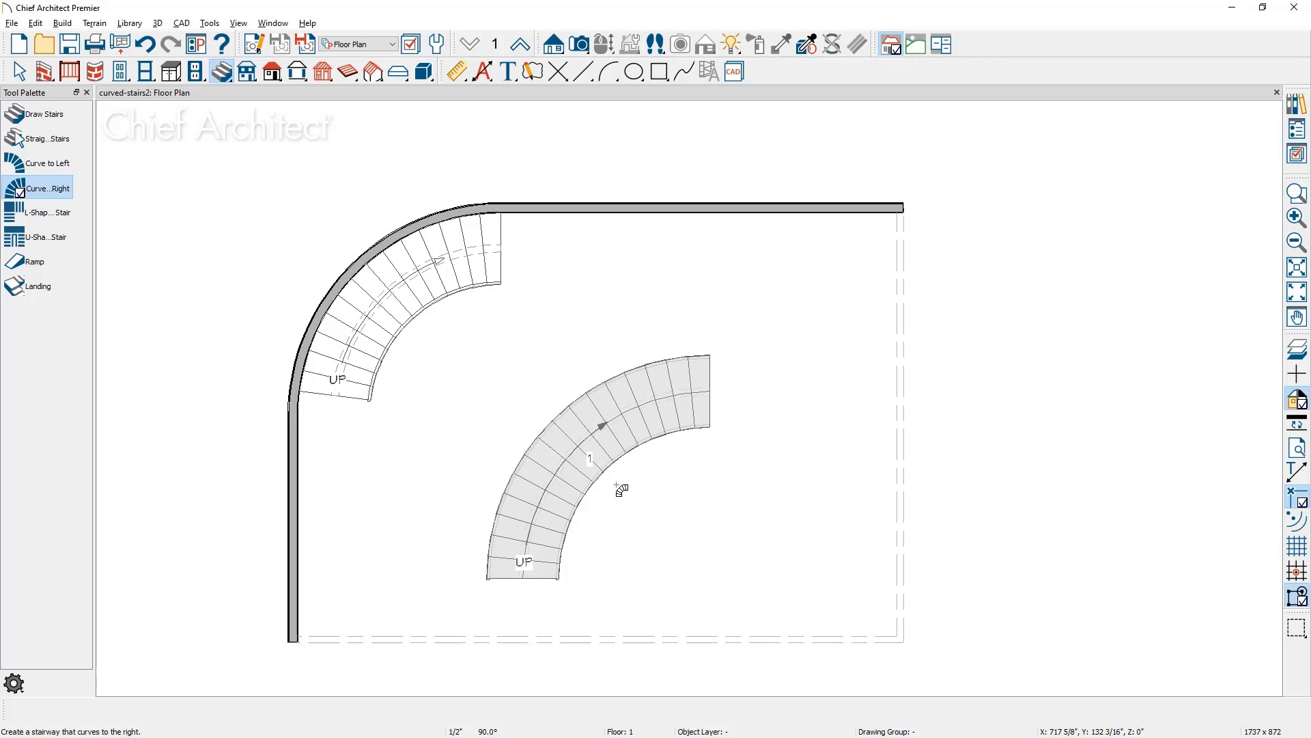
pyautogui.moveTo(621, 490); pyautogui.dragTo(620, 490)
# Step: Add a straight stair flight to the right of the curved stair
pyautogui.click(66, 140)
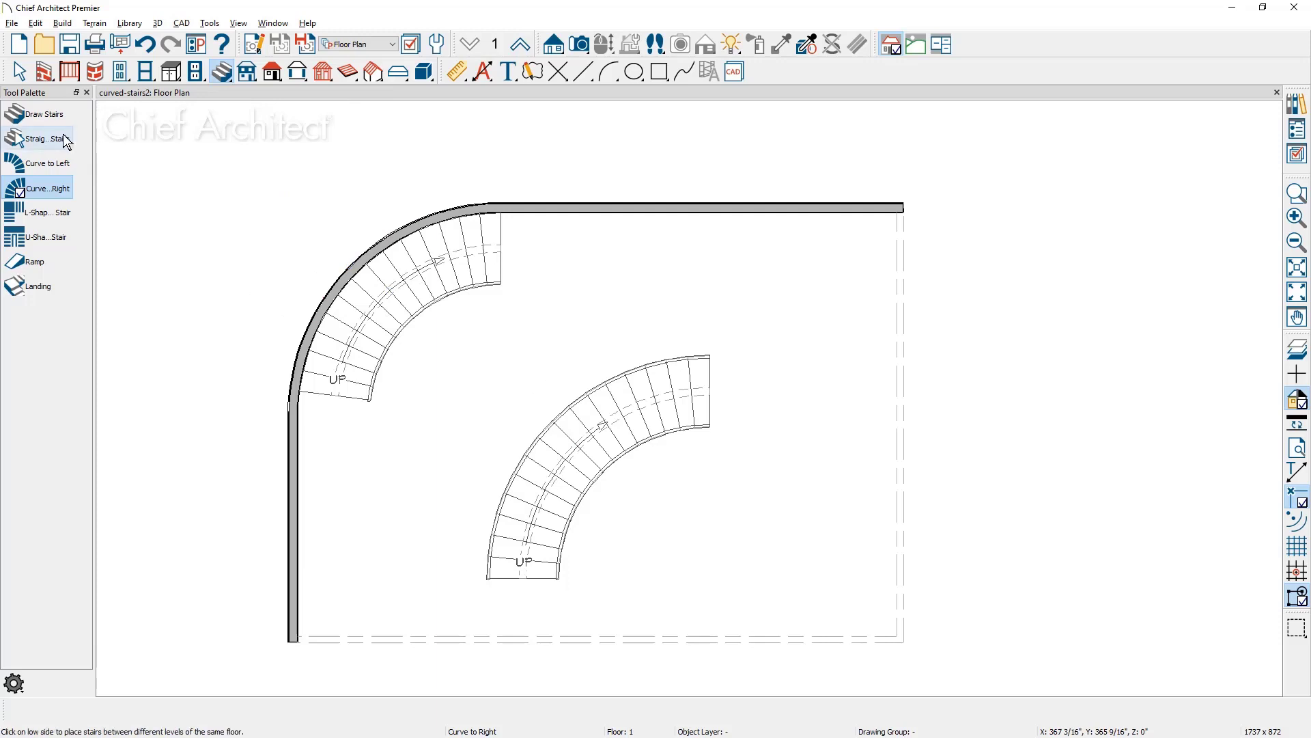
pyautogui.moveTo(751, 482); pyautogui.dragTo(776, 459)
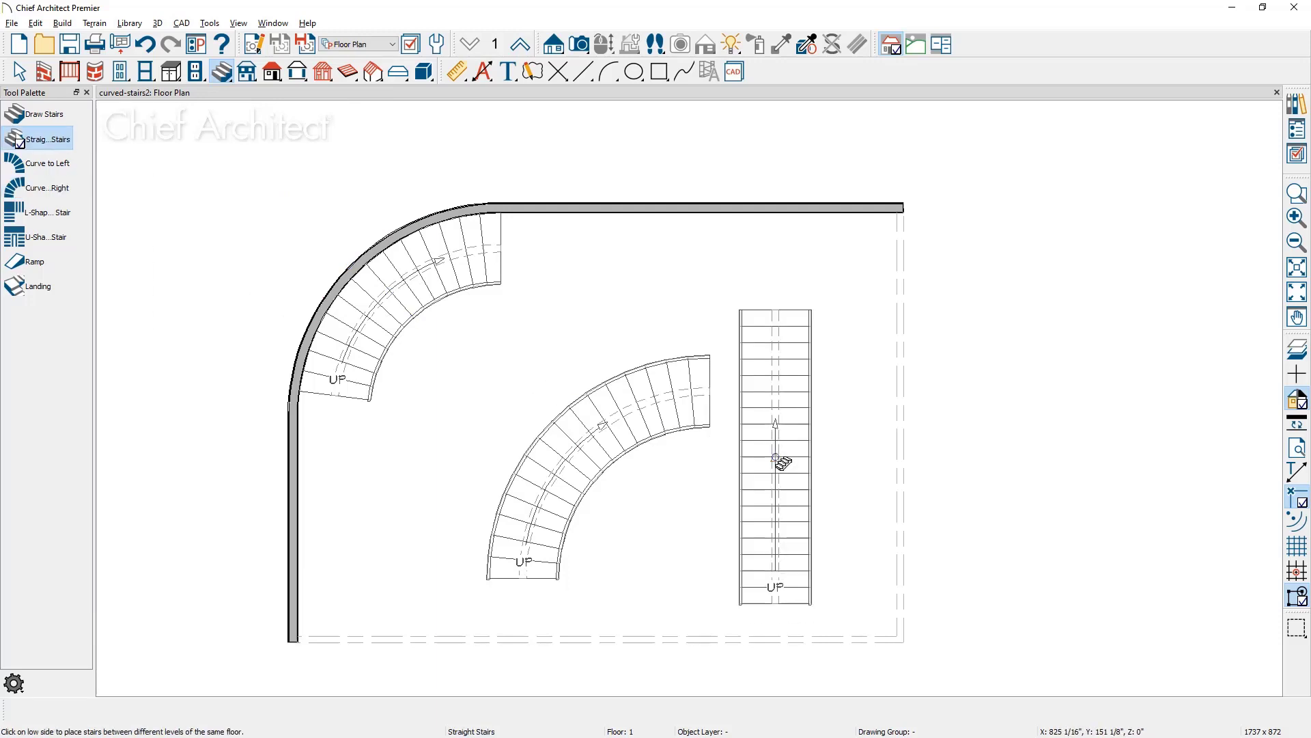
pyautogui.press('space')
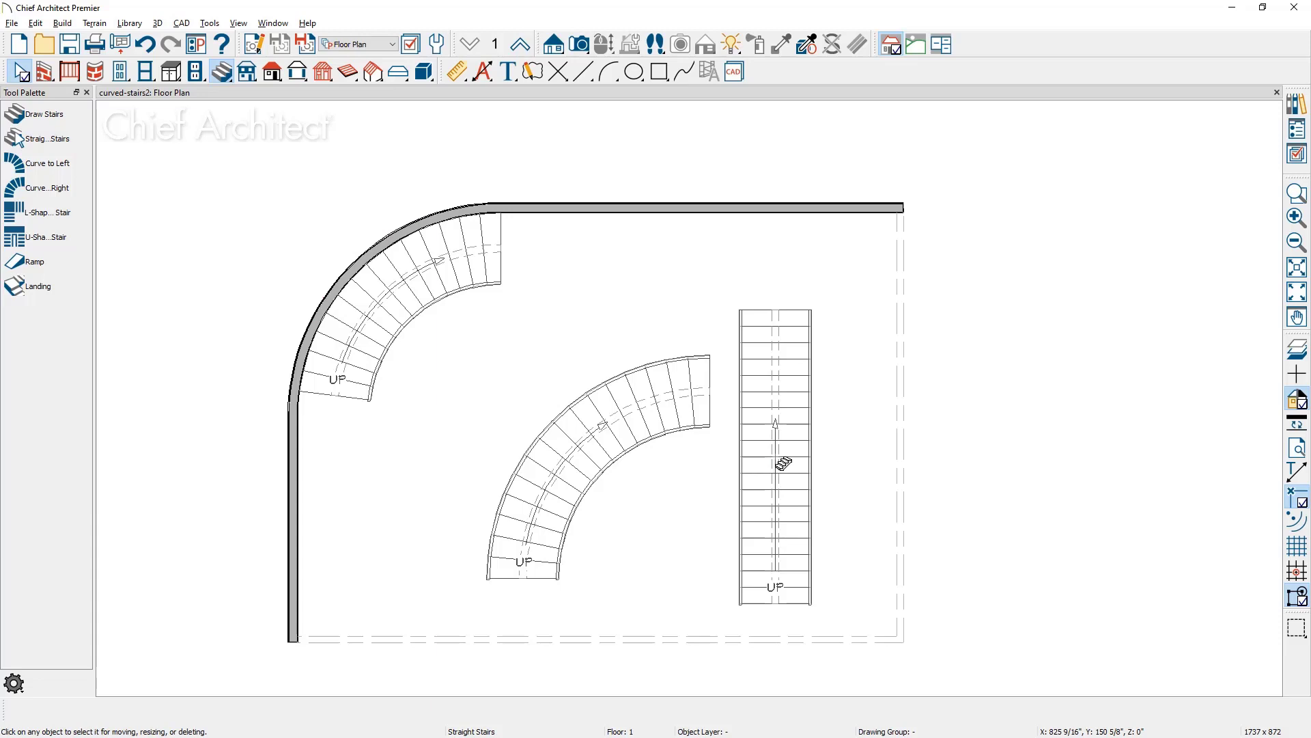
# Step: Drag the straight stair's top end sideways until it bends into a rightward curve
pyautogui.click(775, 311)
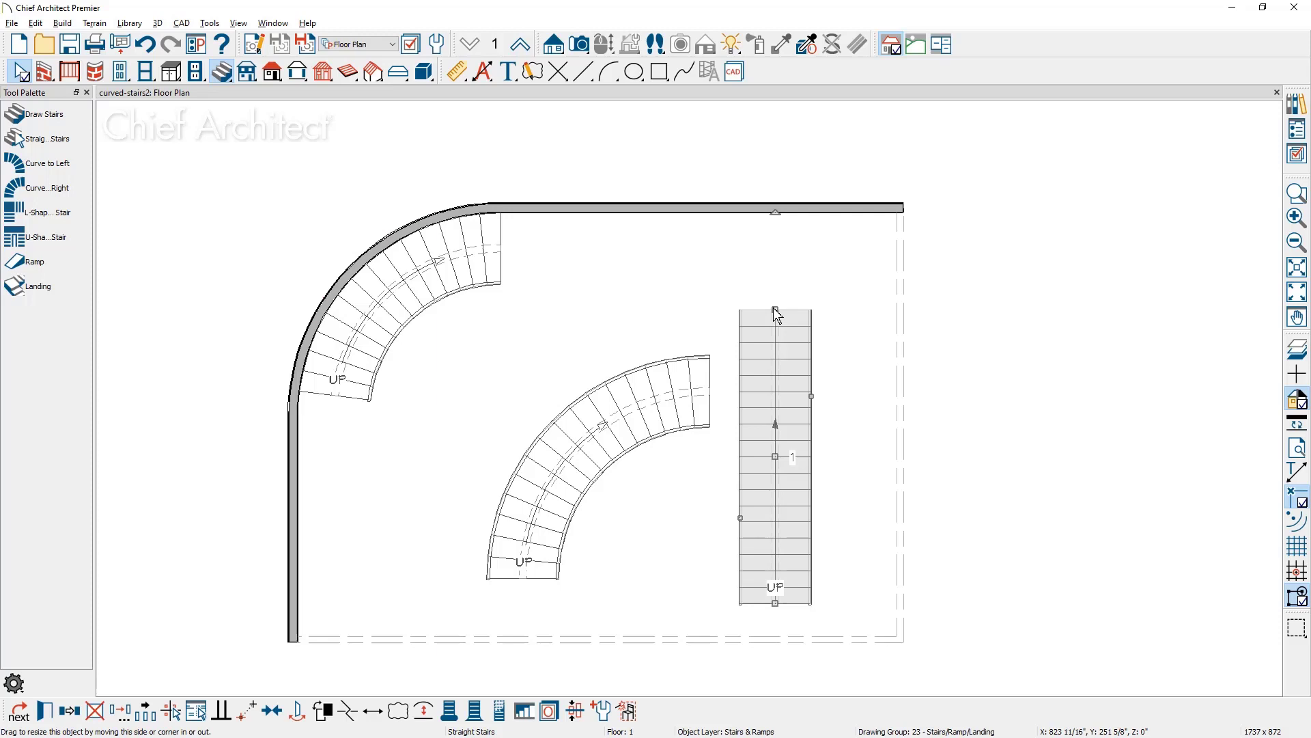
pyautogui.moveTo(775, 310); pyautogui.dragTo(851, 319)
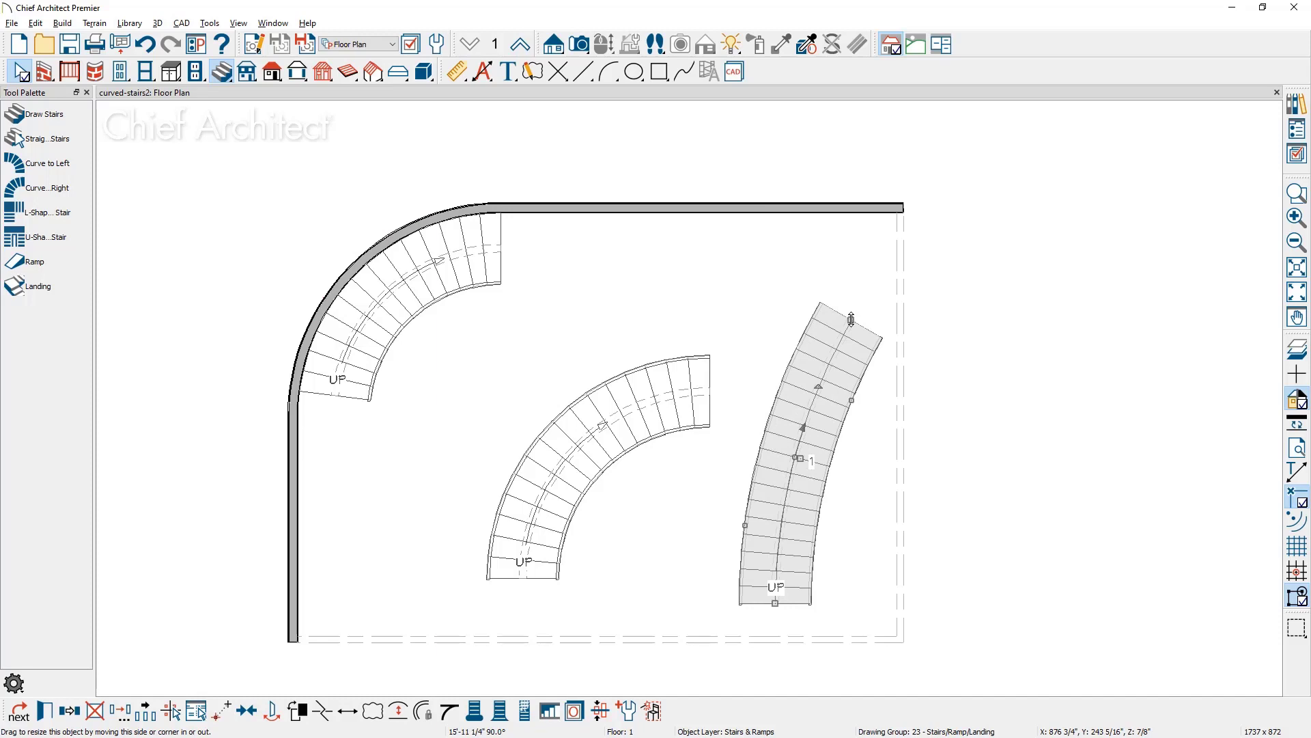
pyautogui.moveTo(851, 319); pyautogui.dragTo(736, 299)
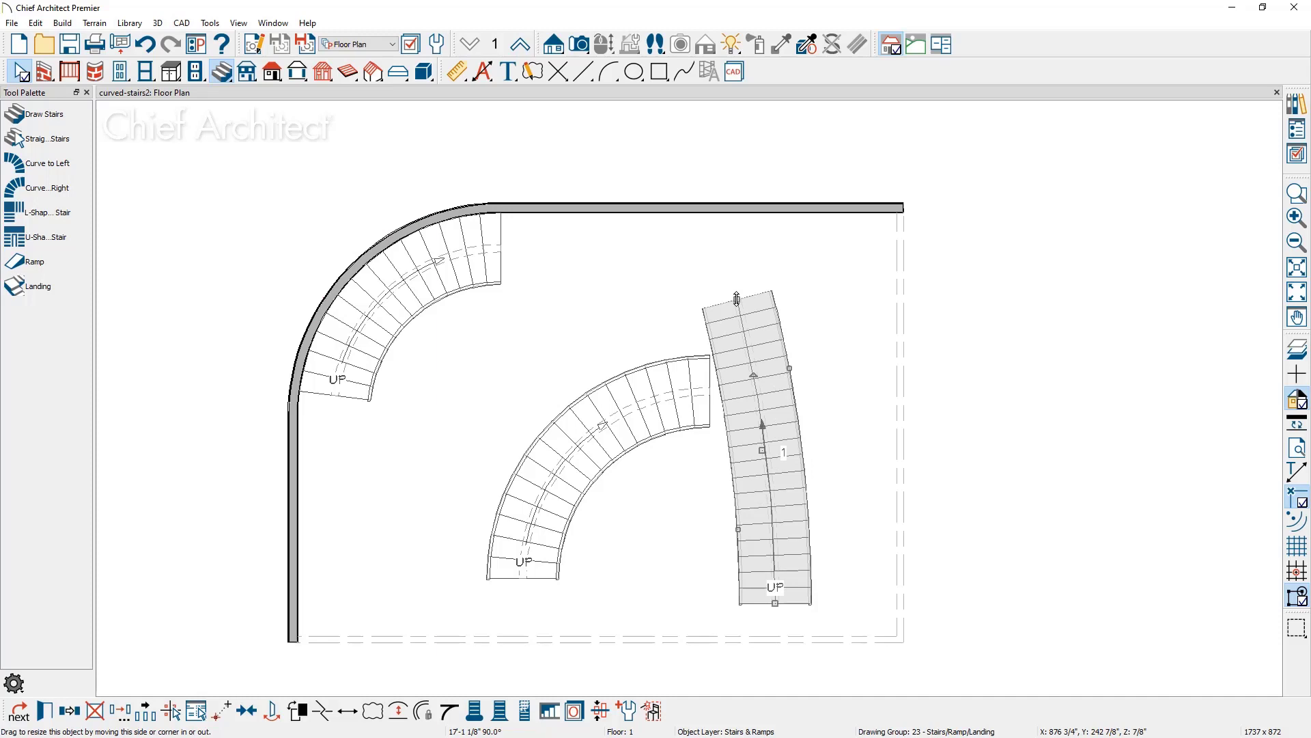
pyautogui.moveTo(736, 299); pyautogui.dragTo(855, 396)
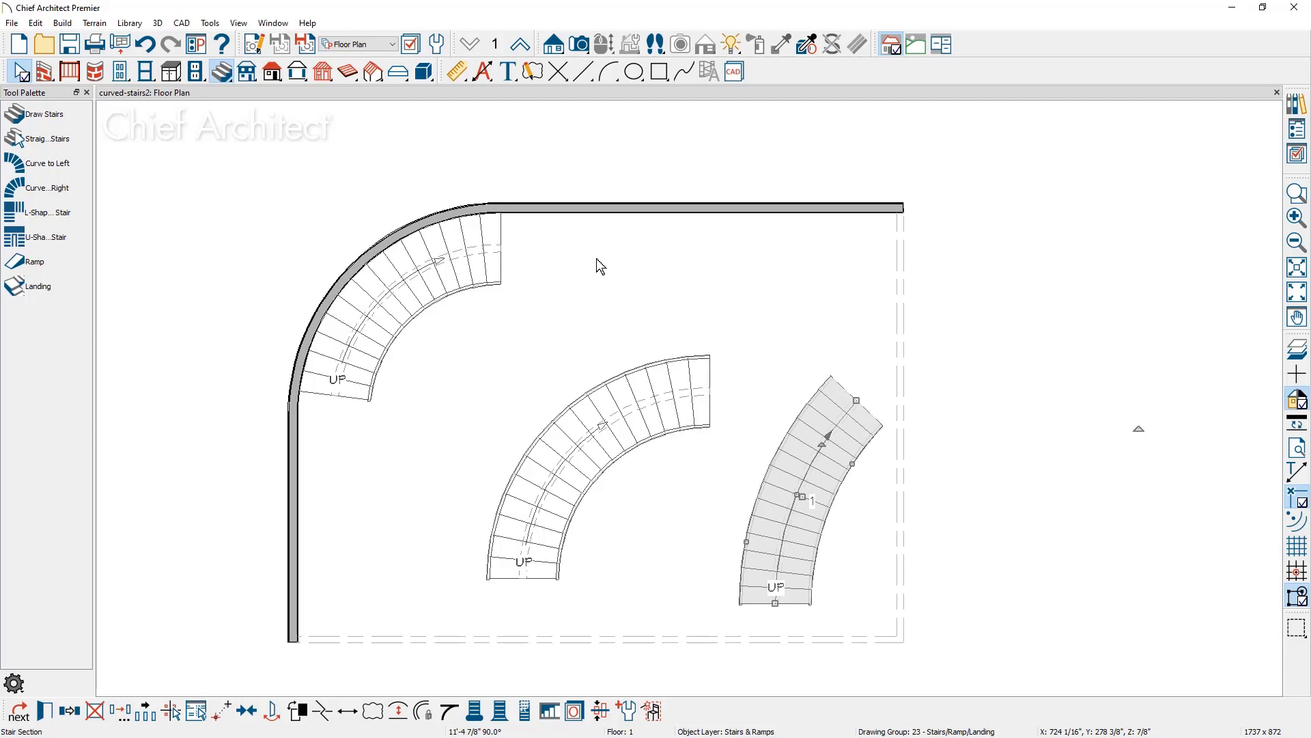
# Step: Undo the bend and convert the right-hand straight stair into a full-length arc with Change Line/Arc
pyautogui.click(145, 44)
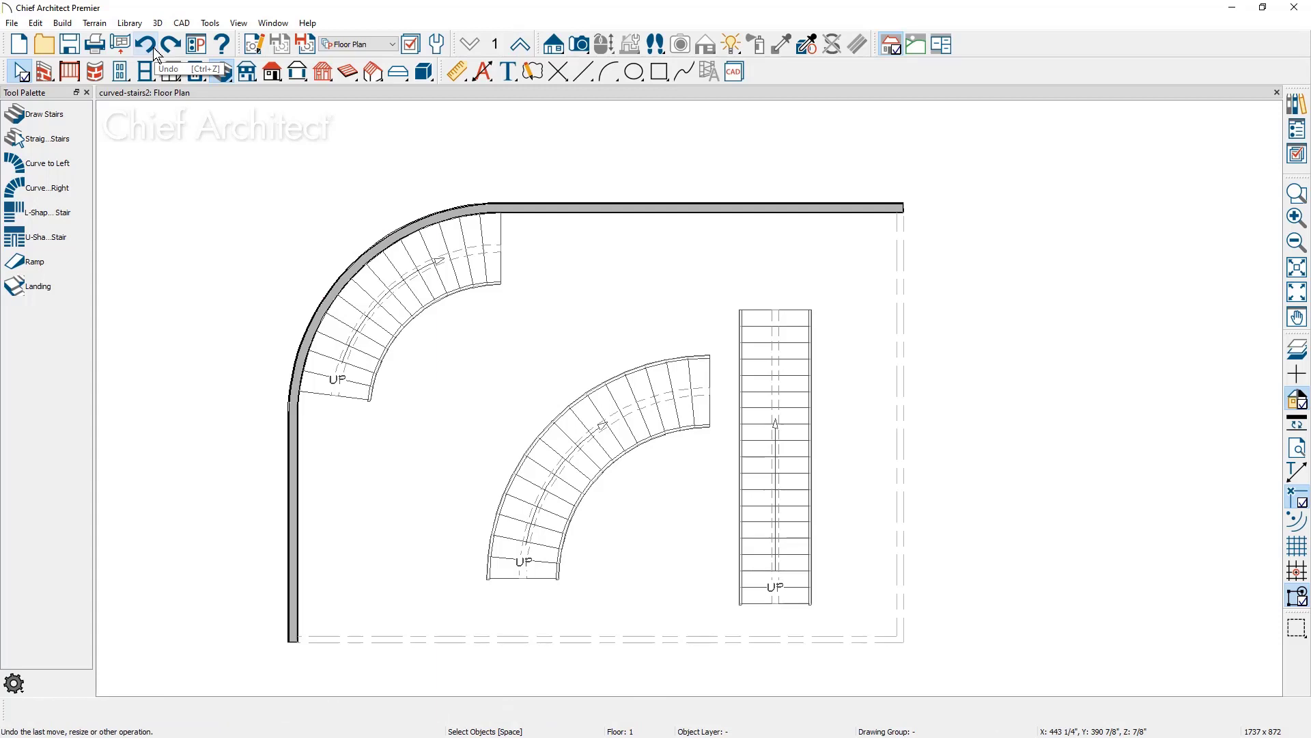
pyautogui.click(752, 453)
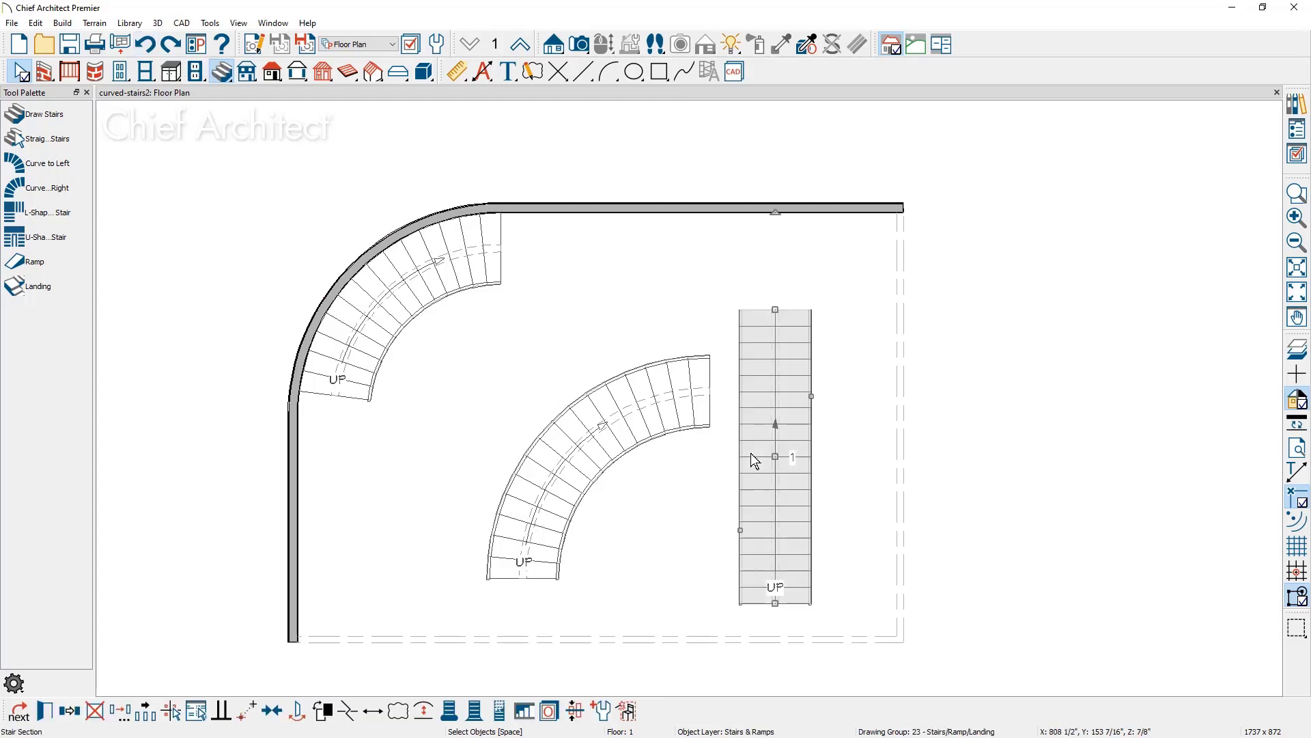
pyautogui.click(425, 711)
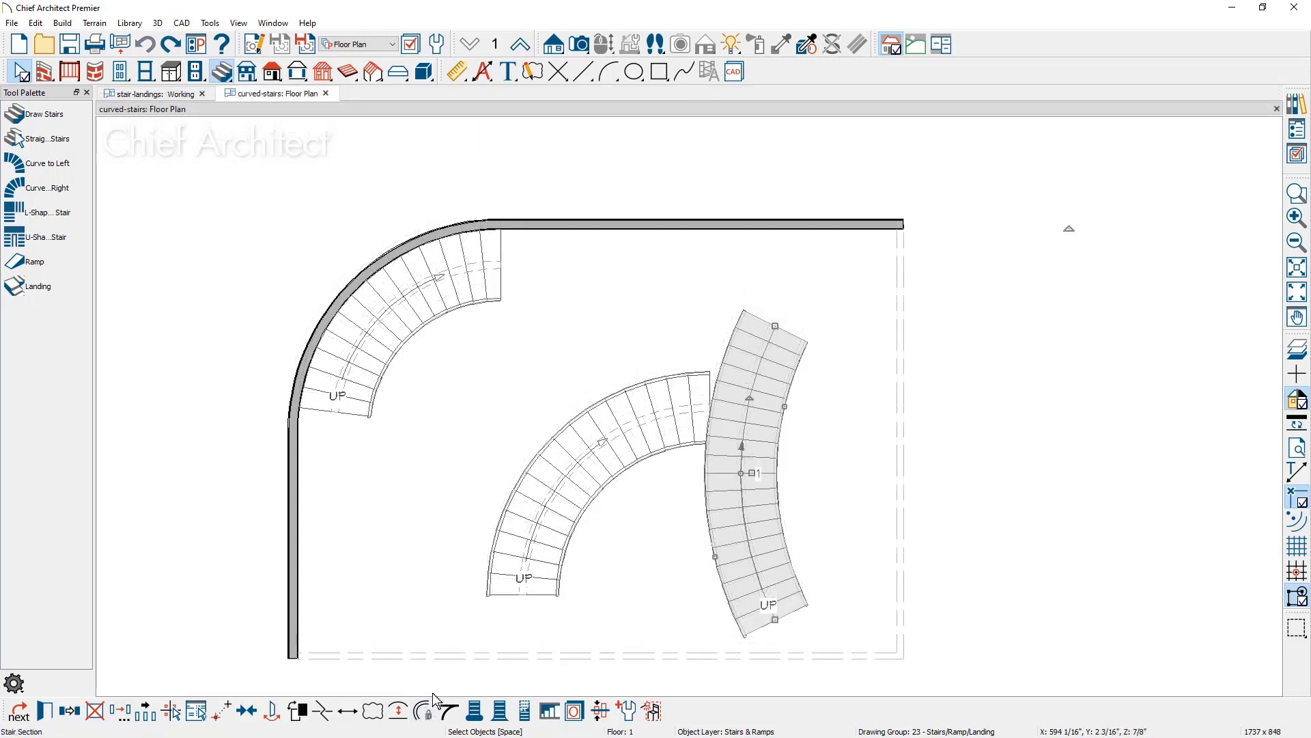
# Step: Delete the right-hand stair and extend the middle curved stair with an opposite-curving second flight
pyautogui.press('Delete')
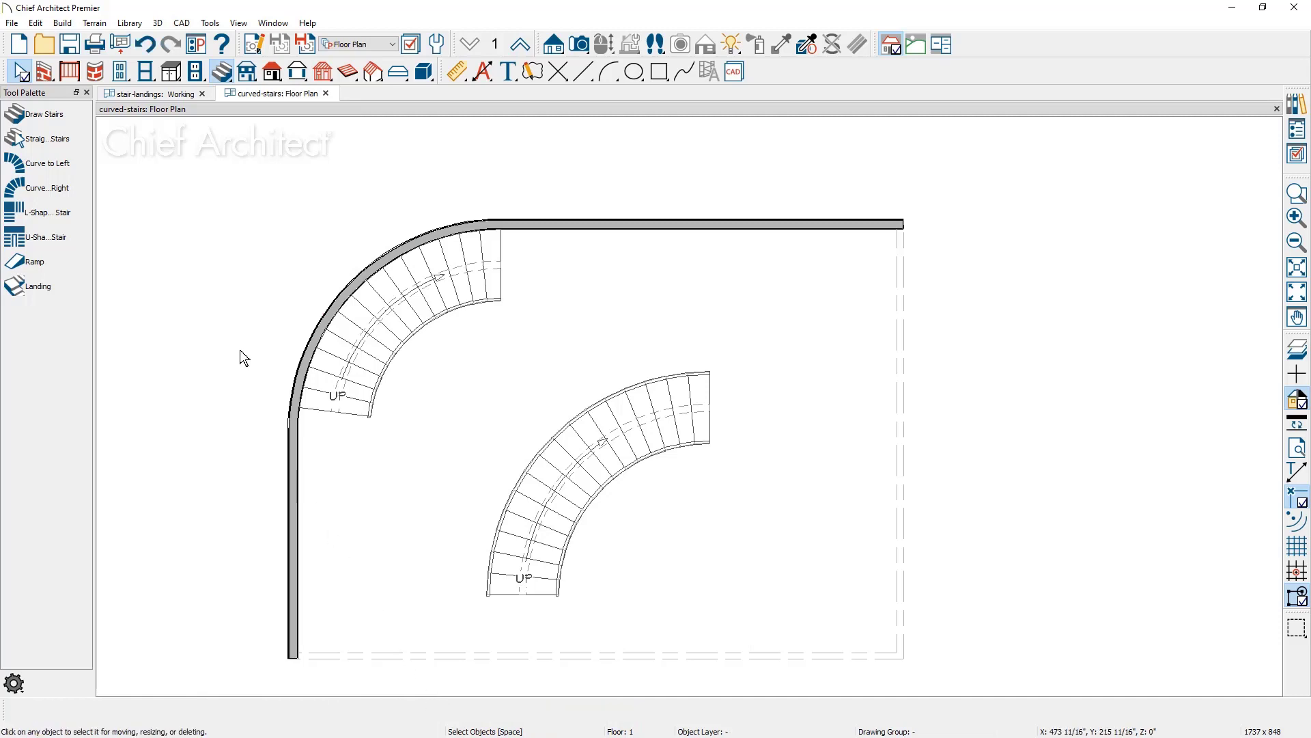
pyautogui.click(36, 115)
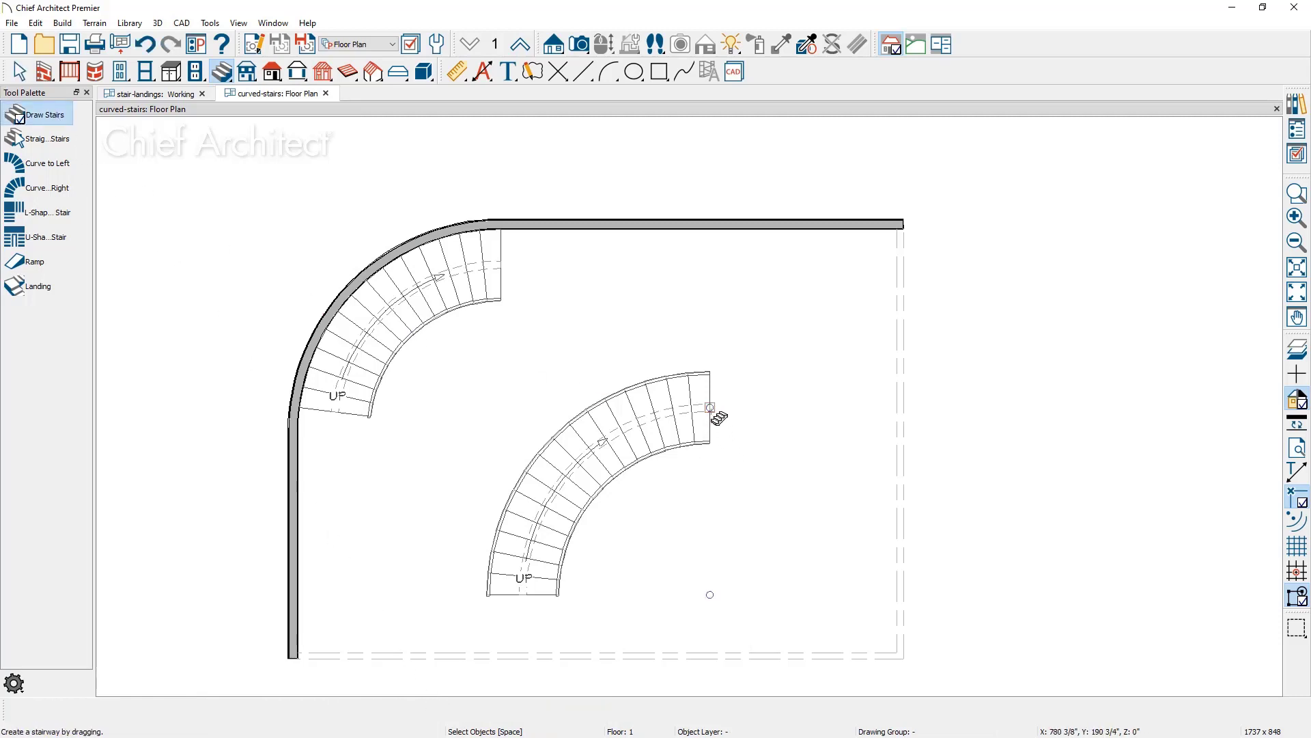
pyautogui.moveTo(710, 407); pyautogui.dragTo(875, 327)
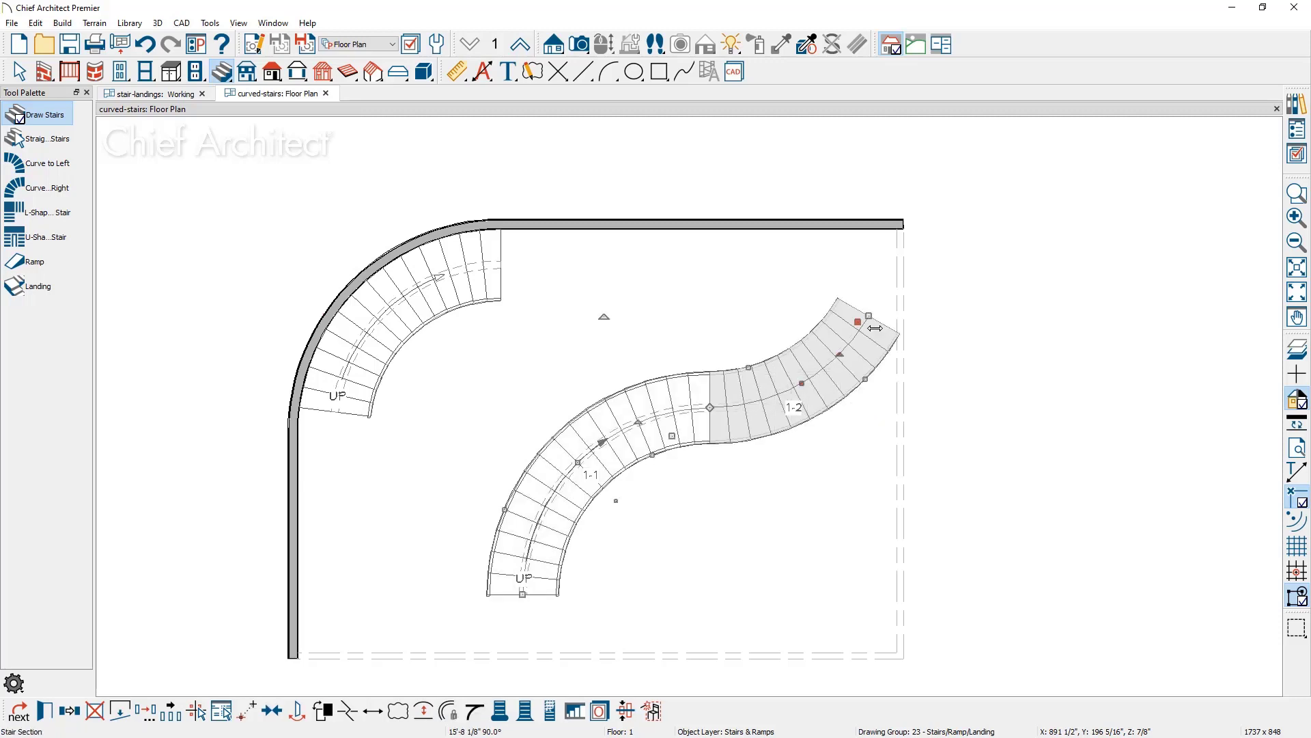
pyautogui.press('space')
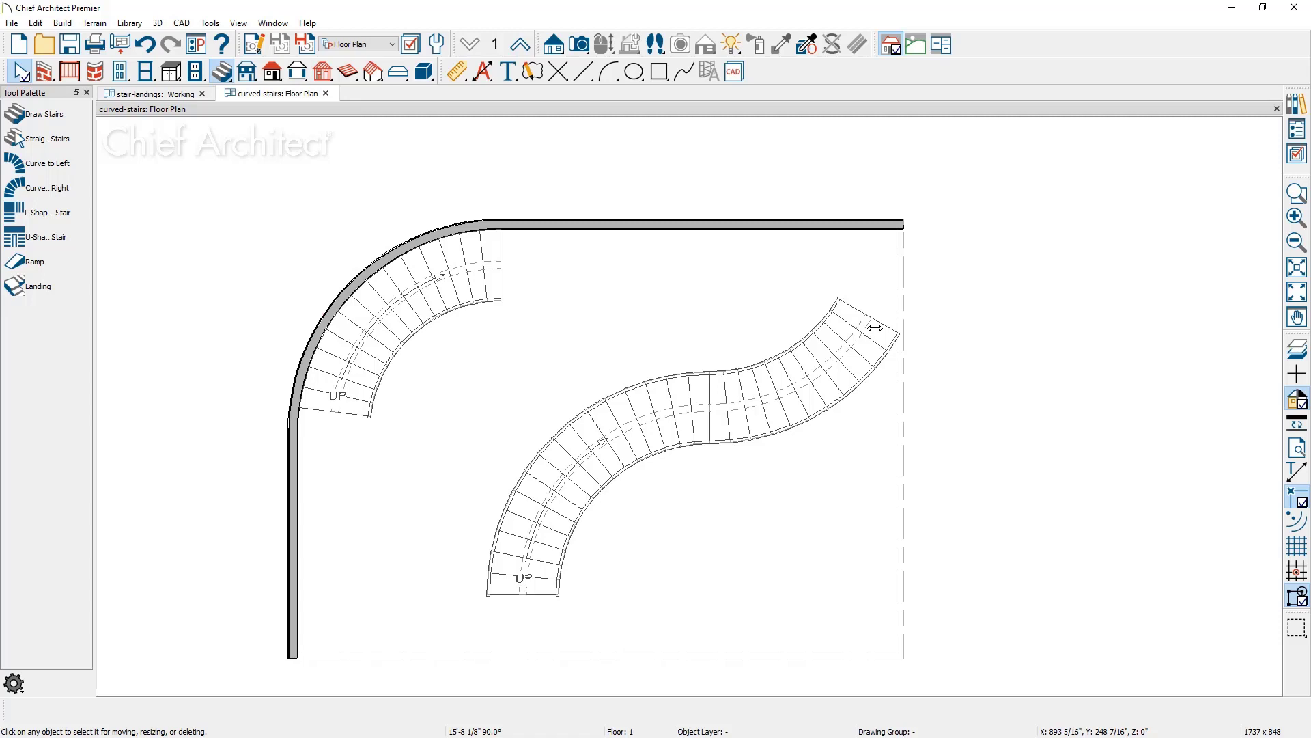
# Step: Set the S-shaped stair to Lock Tread Depth and turn off Automatic Heights
pyautogui.doubleClick(862, 368)
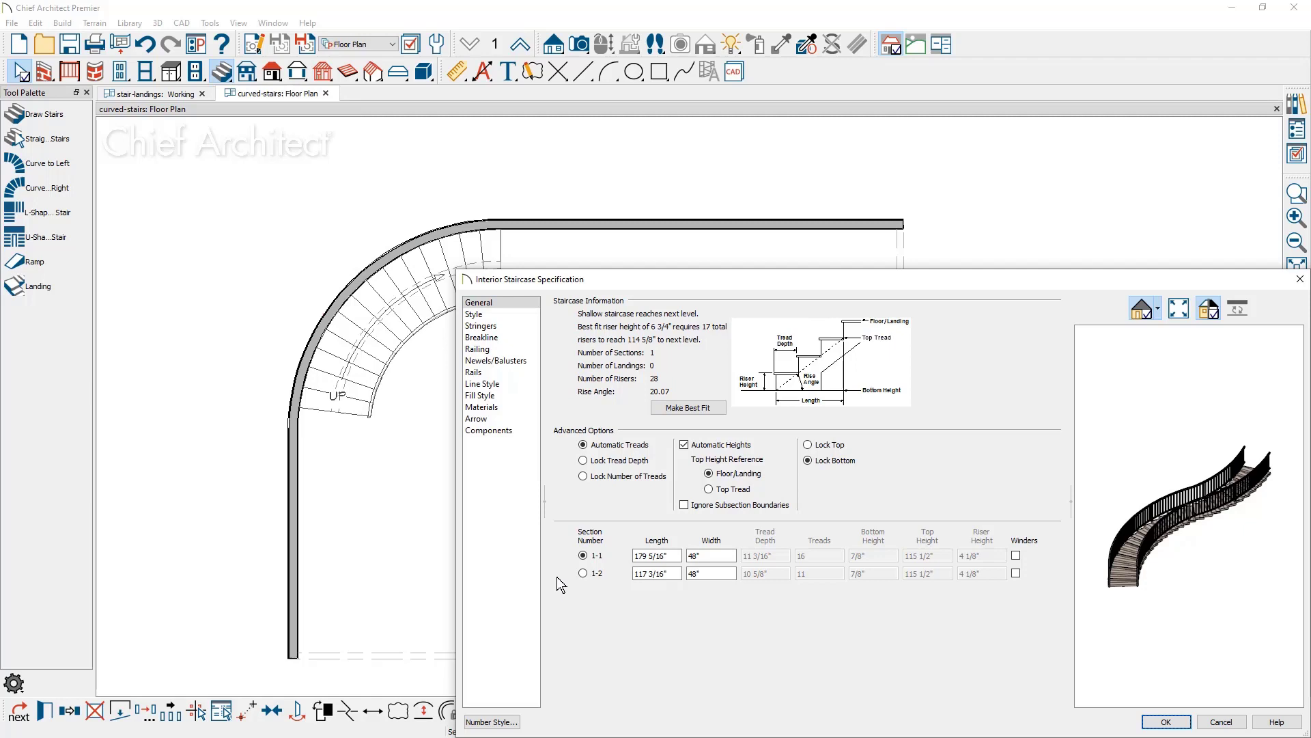
pyautogui.click(583, 460)
pyautogui.click(683, 444)
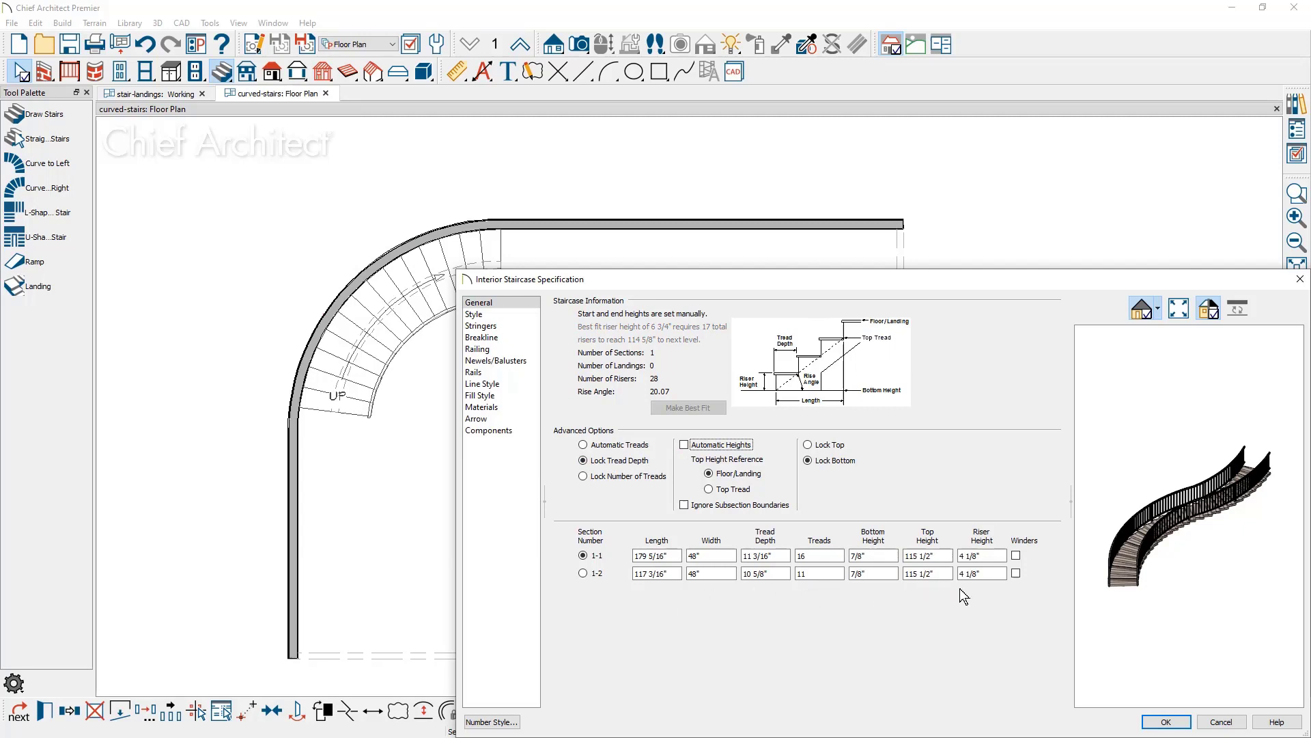
pyautogui.click(1166, 722)
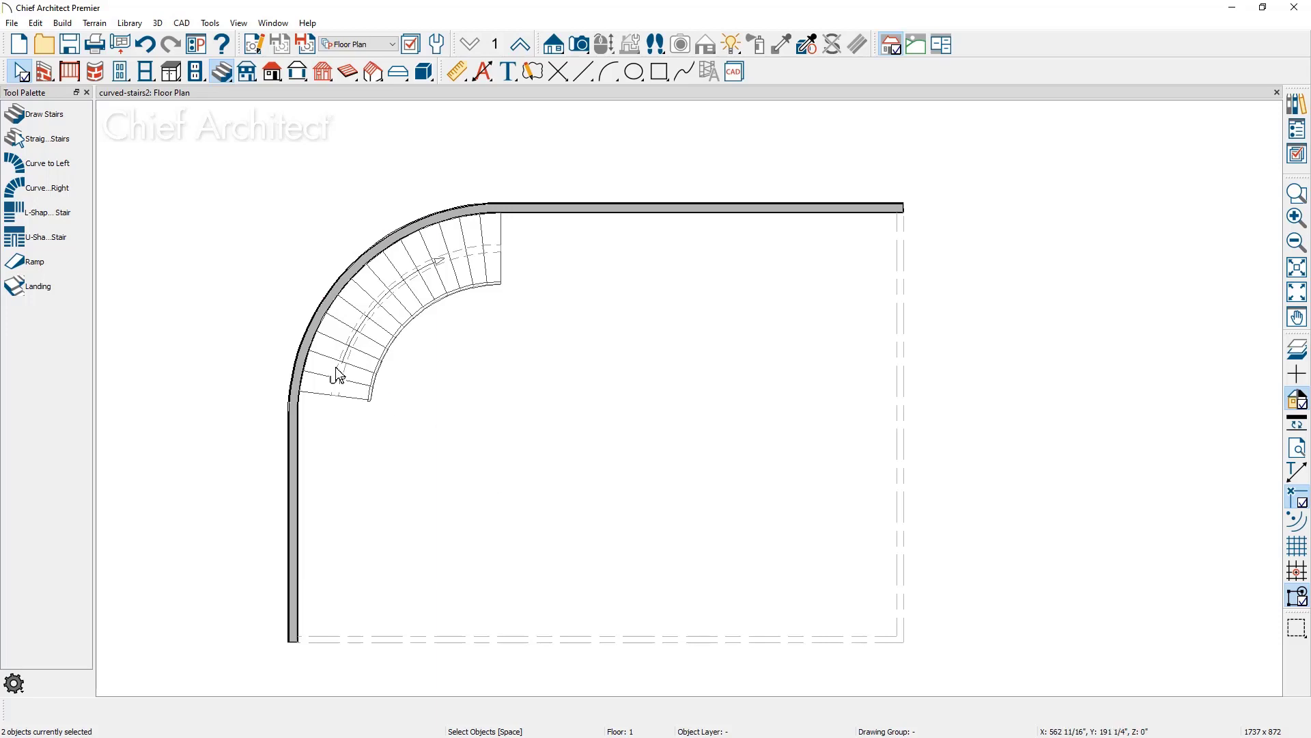
# Step: Draw a curved interior wall arcing across the room's lower middle
pyautogui.click(94, 73)
pyautogui.click(58, 139)
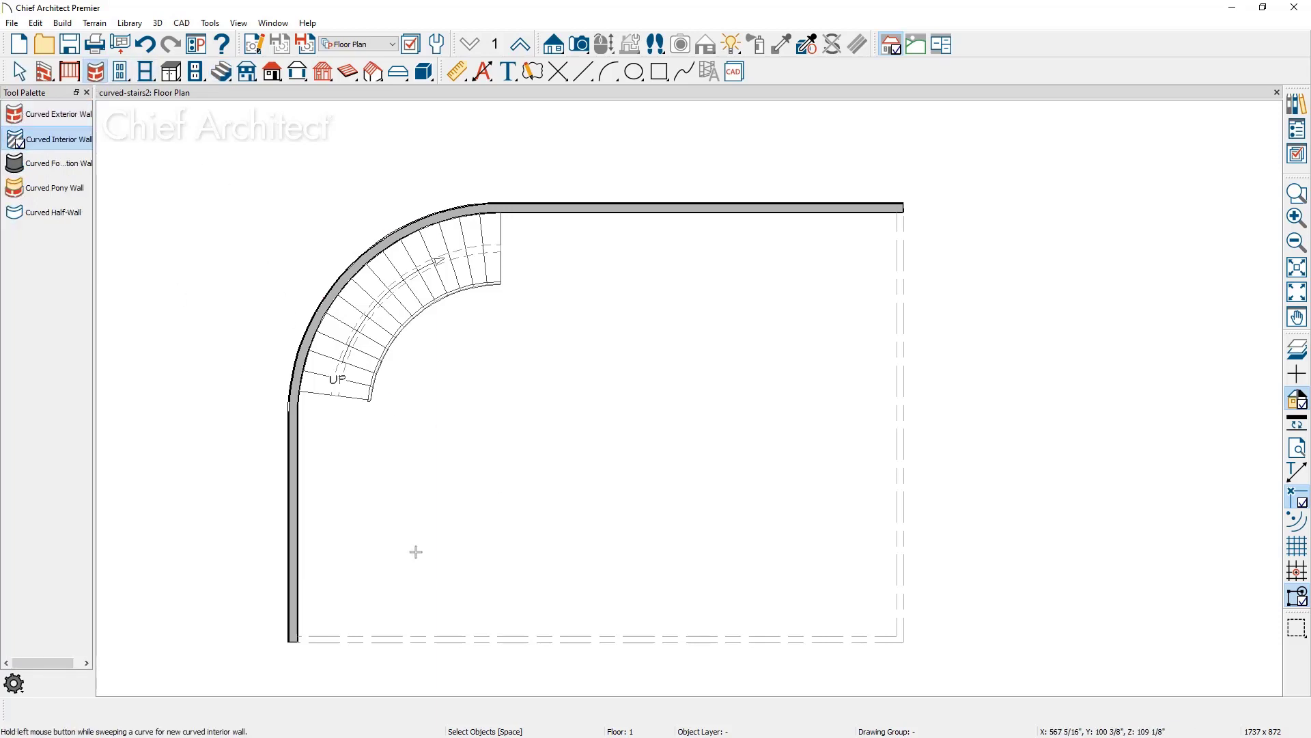
pyautogui.moveTo(434, 579)
pyautogui.mouseDown()
pyautogui.moveTo(556, 389)
pyautogui.moveTo(595, 365)
pyautogui.moveTo(642, 402)
pyautogui.mouseUp()
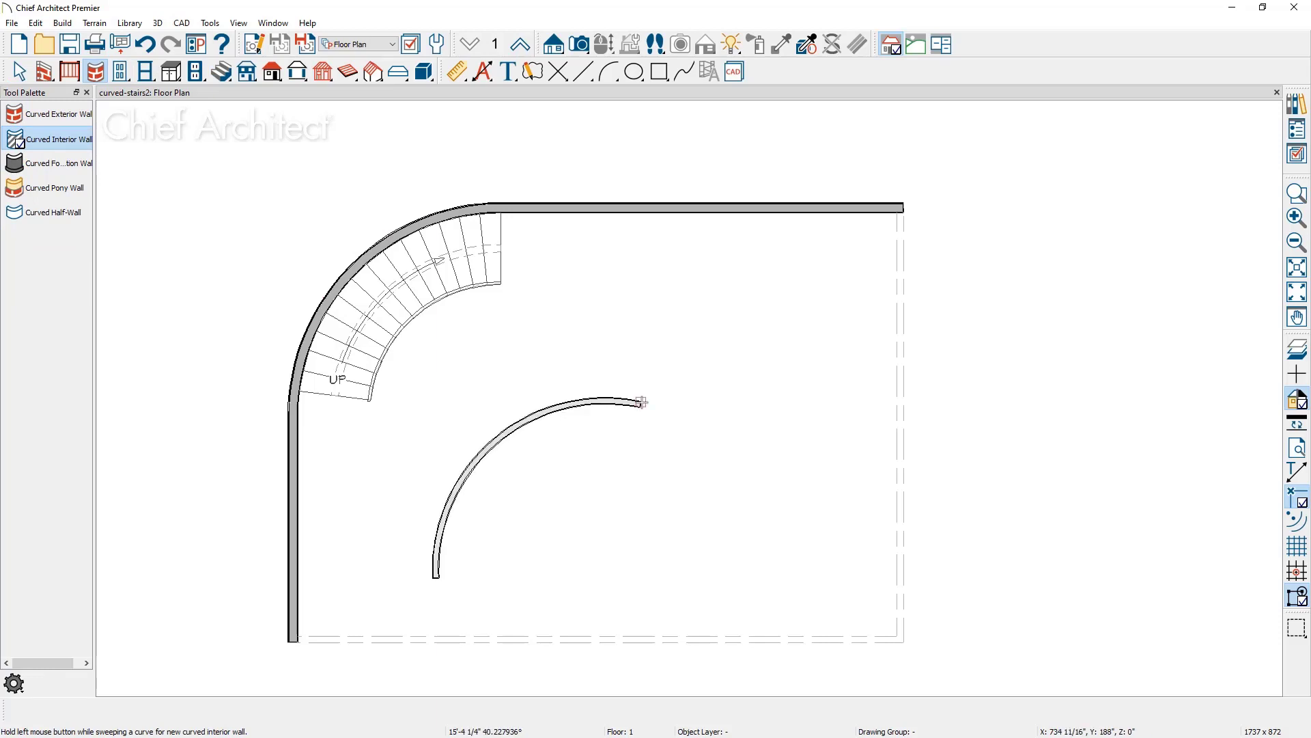
# Step: Draw a curved stair running along the inside of the new wall
pyautogui.click(217, 74)
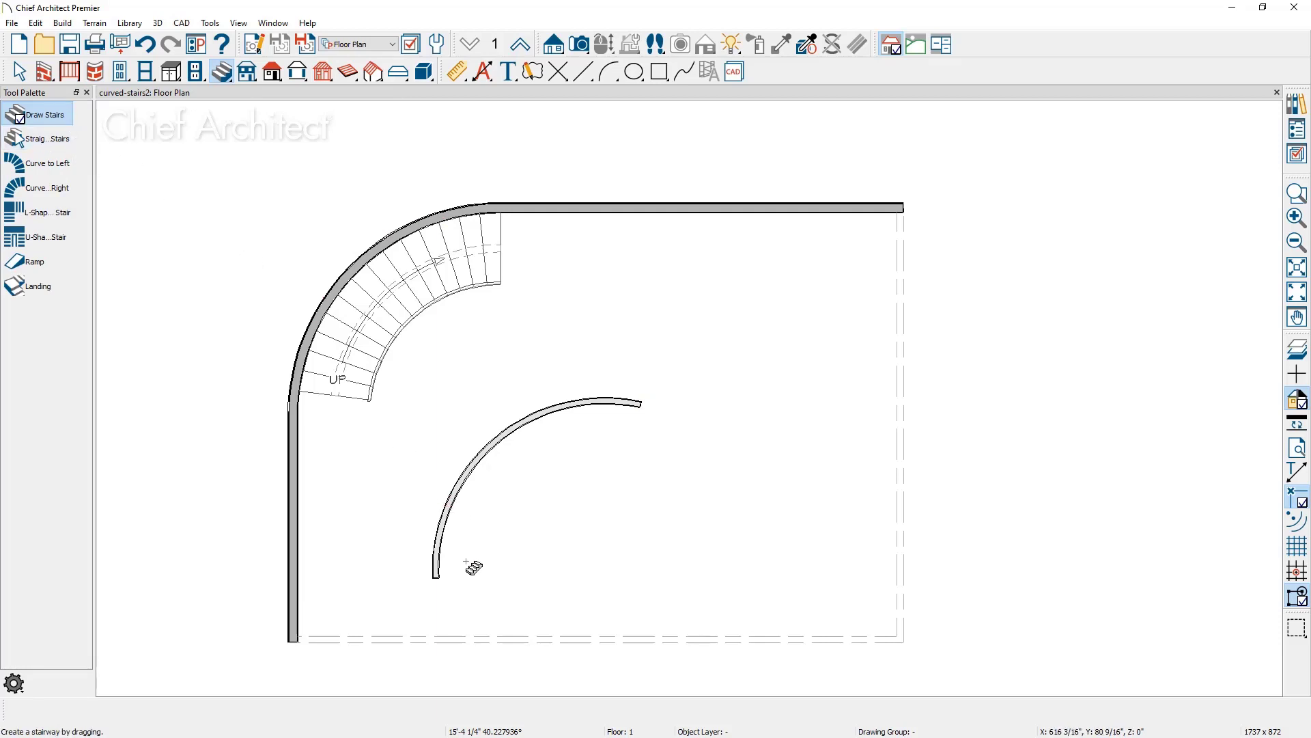
pyautogui.moveTo(469, 562); pyautogui.dragTo(621, 429)
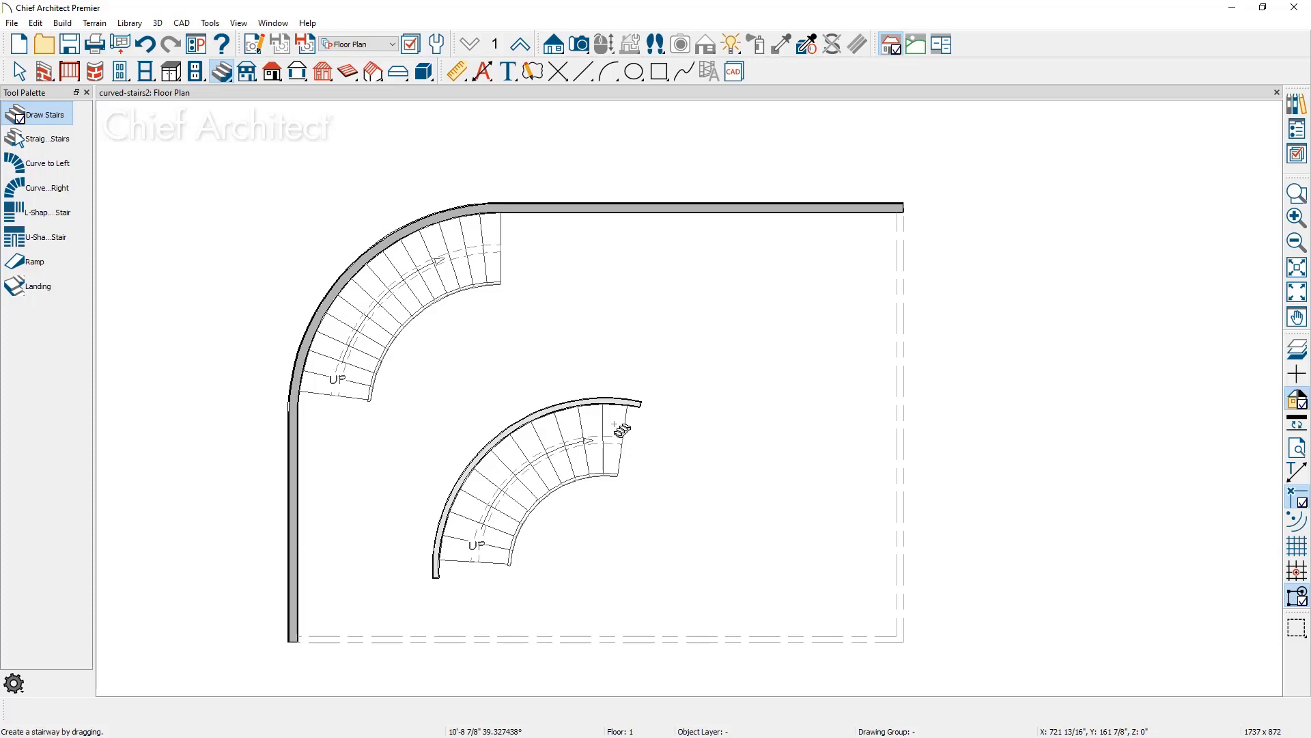
pyautogui.press('space')
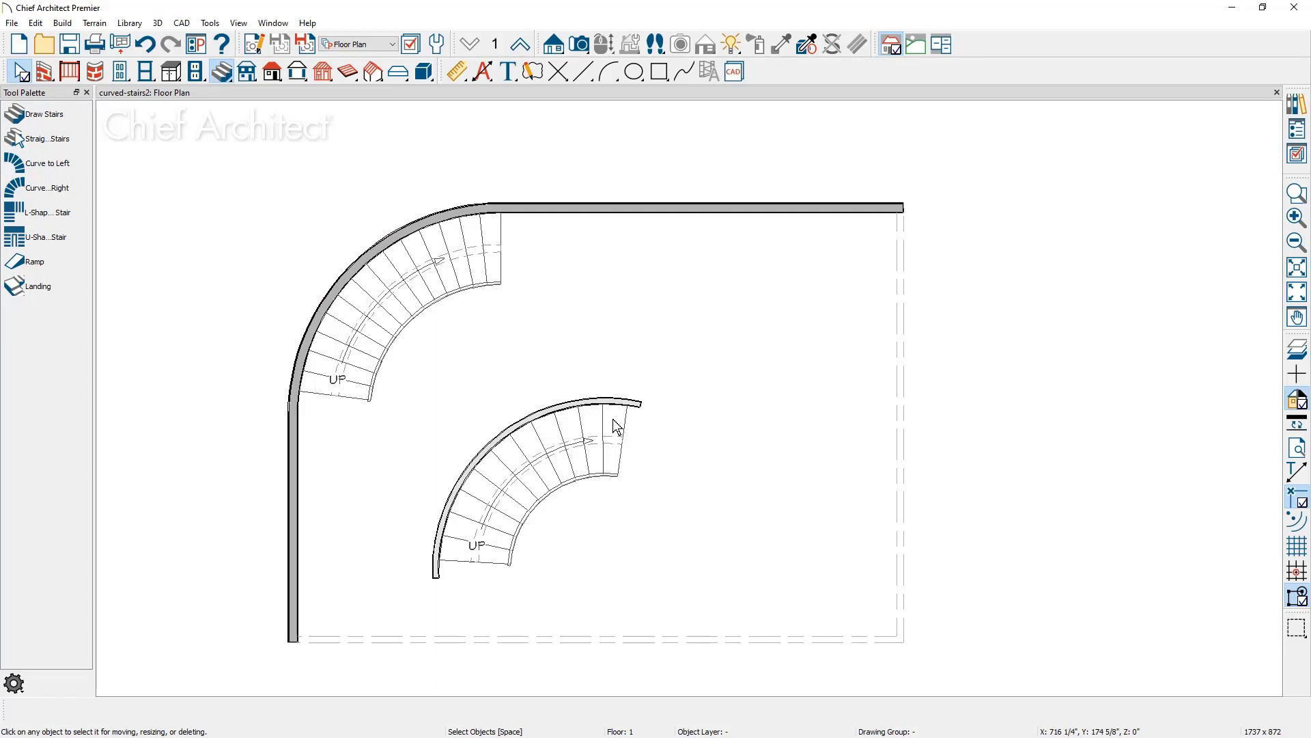
# Step: Change the inner curved wall's radius to 12 in Wall Specification
pyautogui.click(609, 407)
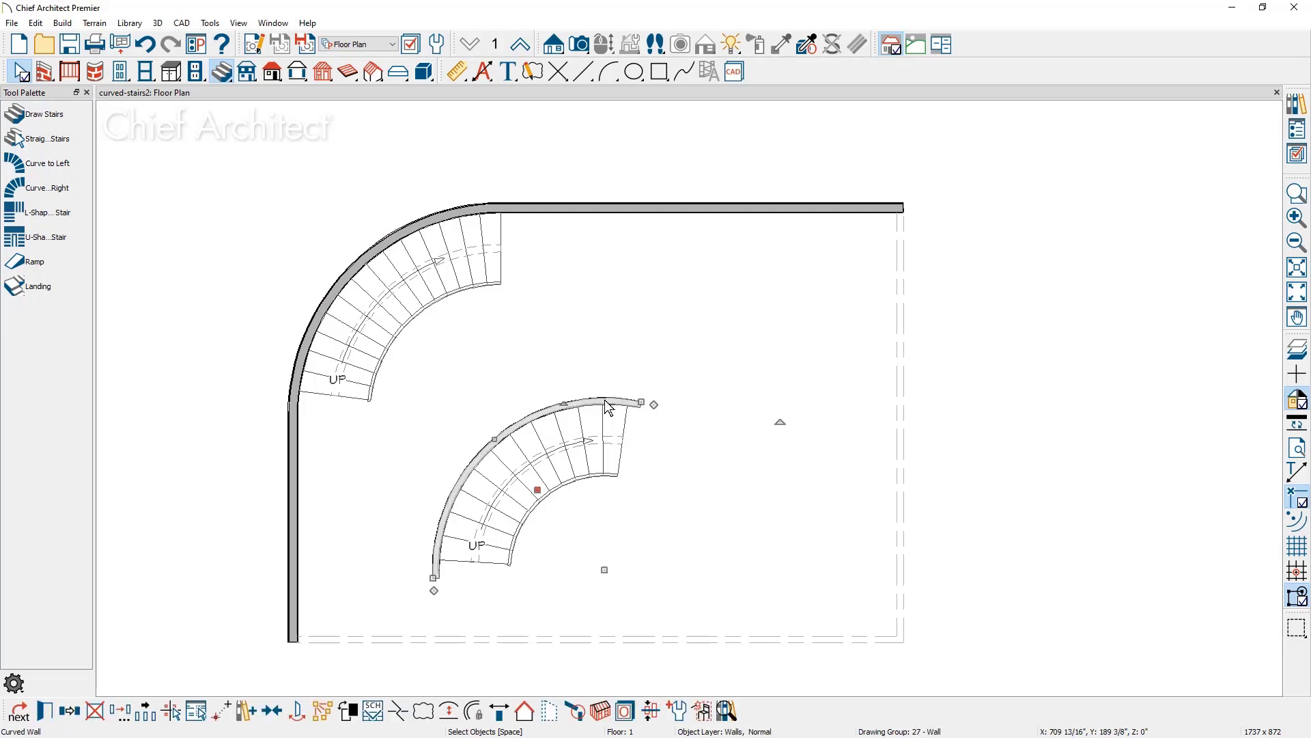
pyautogui.click(48, 711)
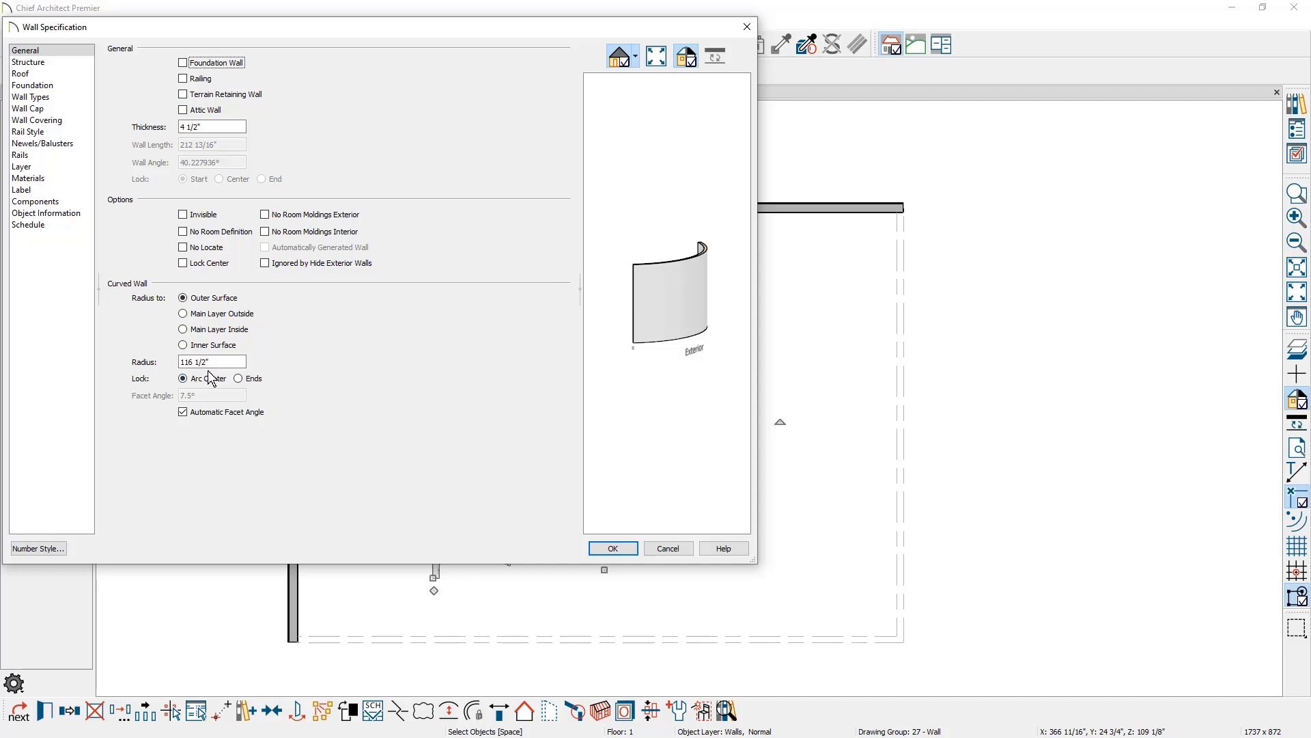
pyautogui.moveTo(218, 362); pyautogui.dragTo(116, 368)
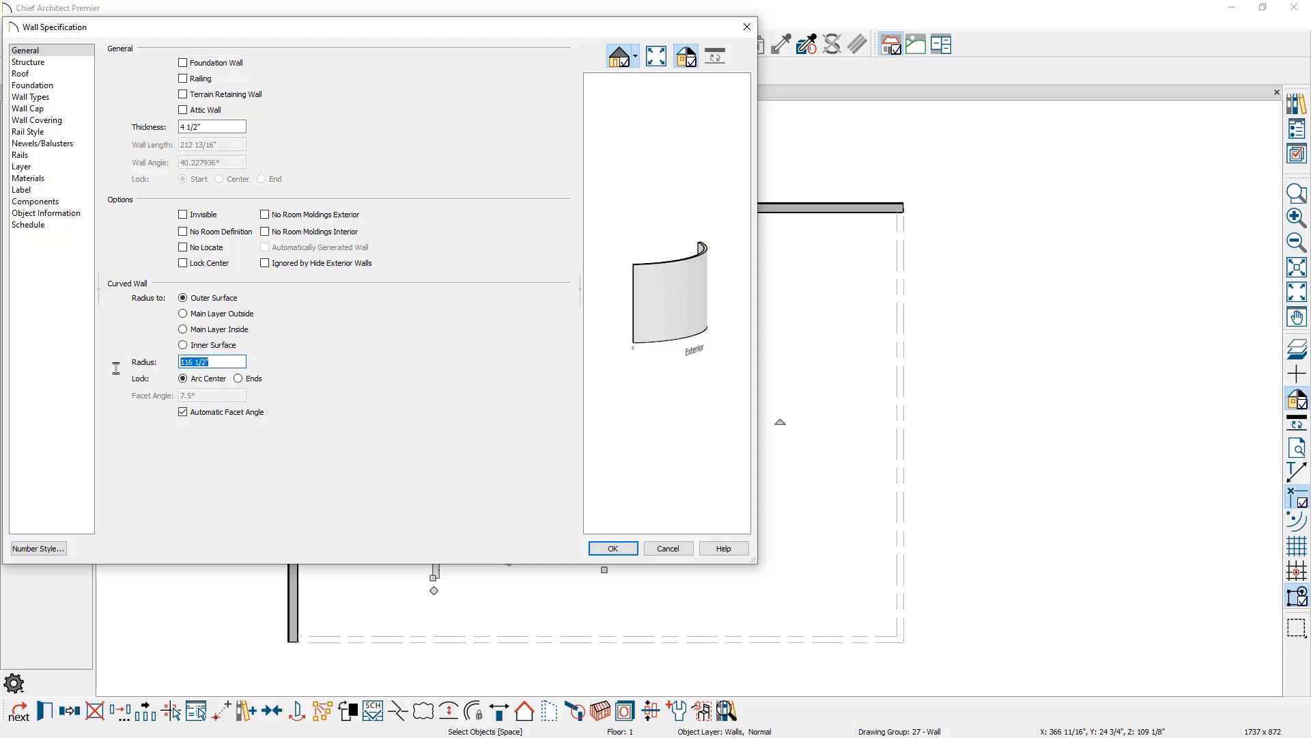
pyautogui.write('120')
pyautogui.press('Return')
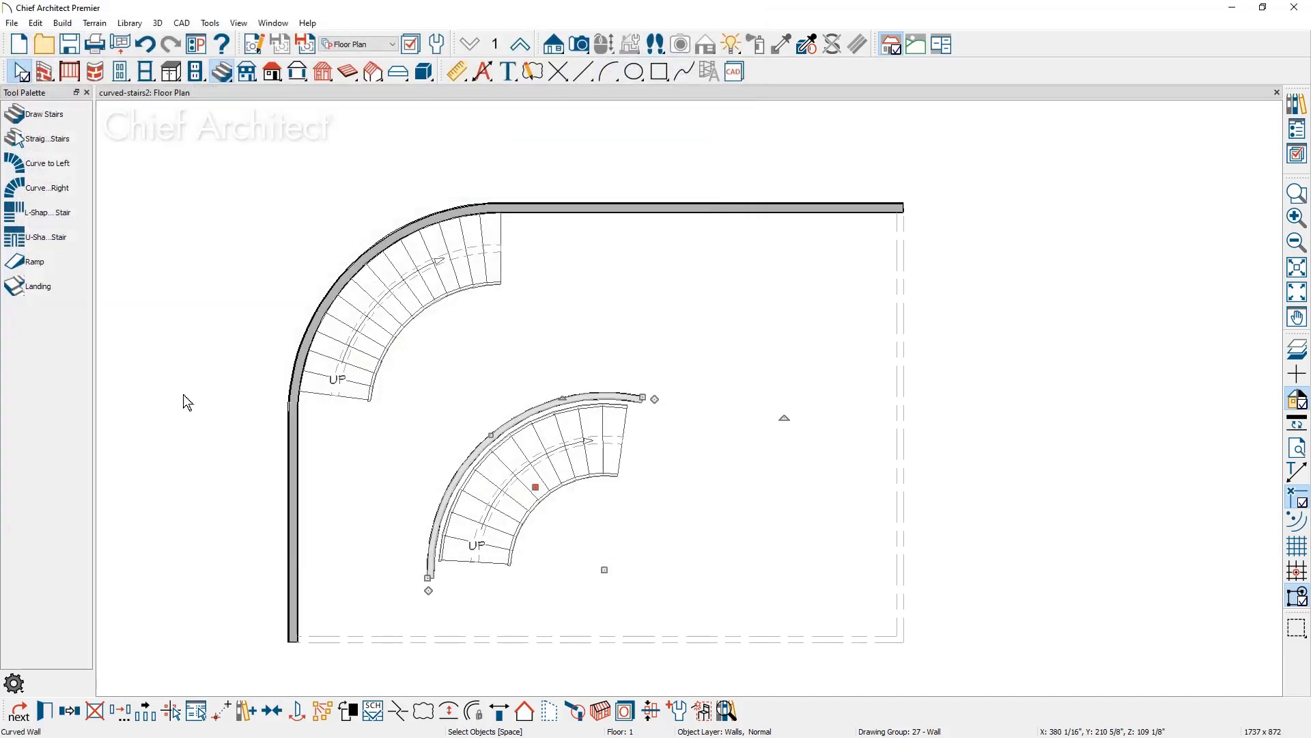
pyautogui.click(483, 516)
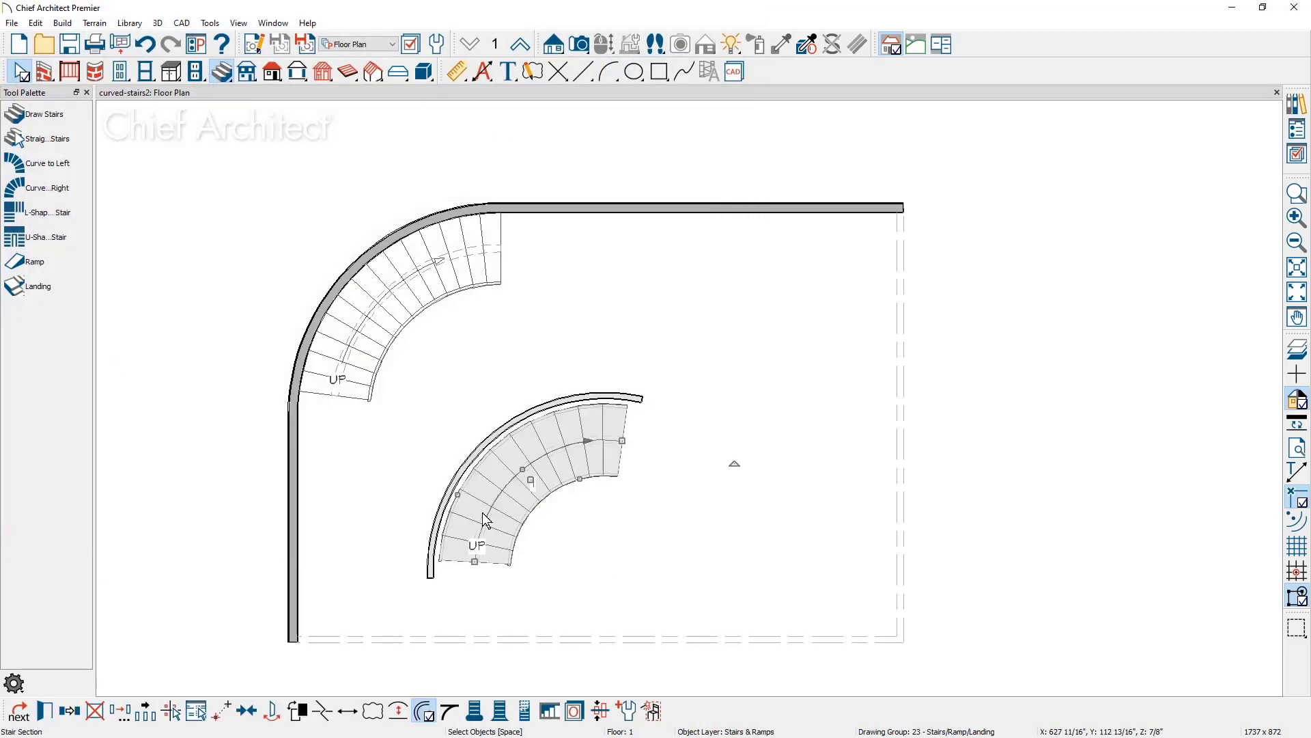
# Step: Replace the small stair with a new curved stair following the resized wall, then delete that wall
pyautogui.press('Delete')
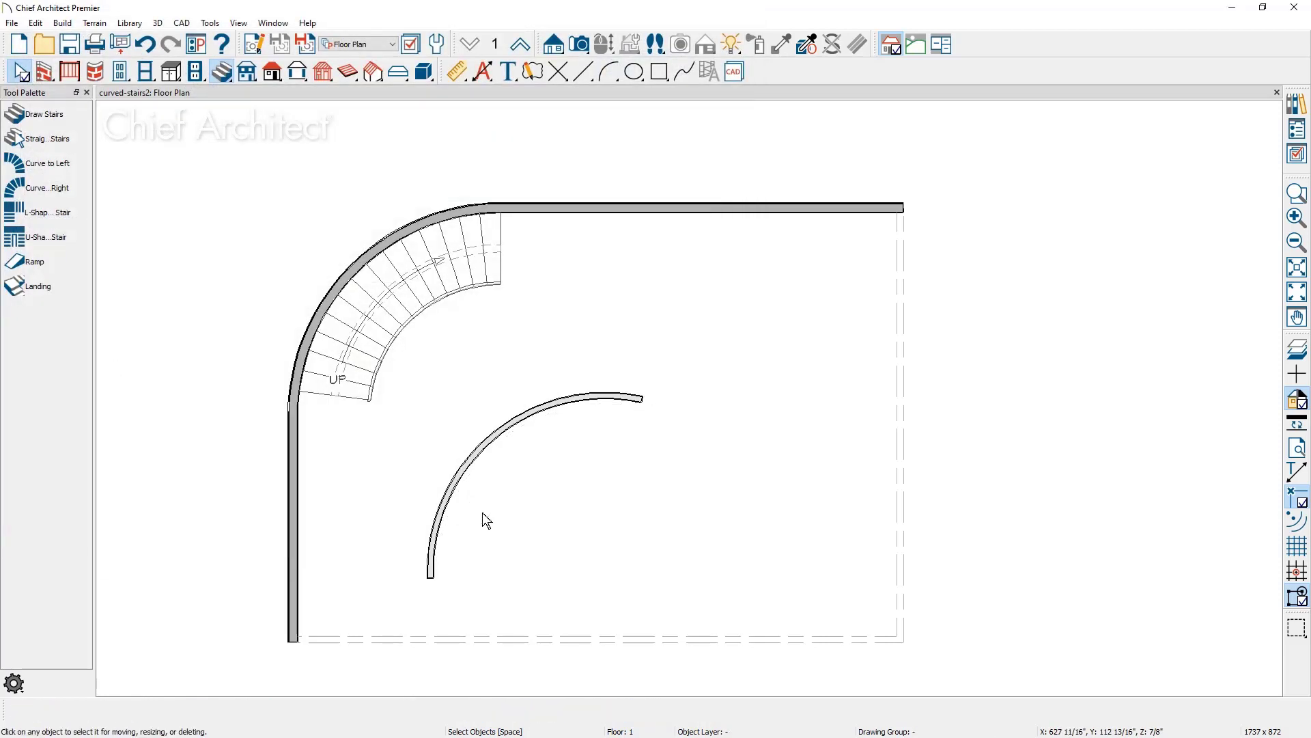
pyautogui.click(66, 116)
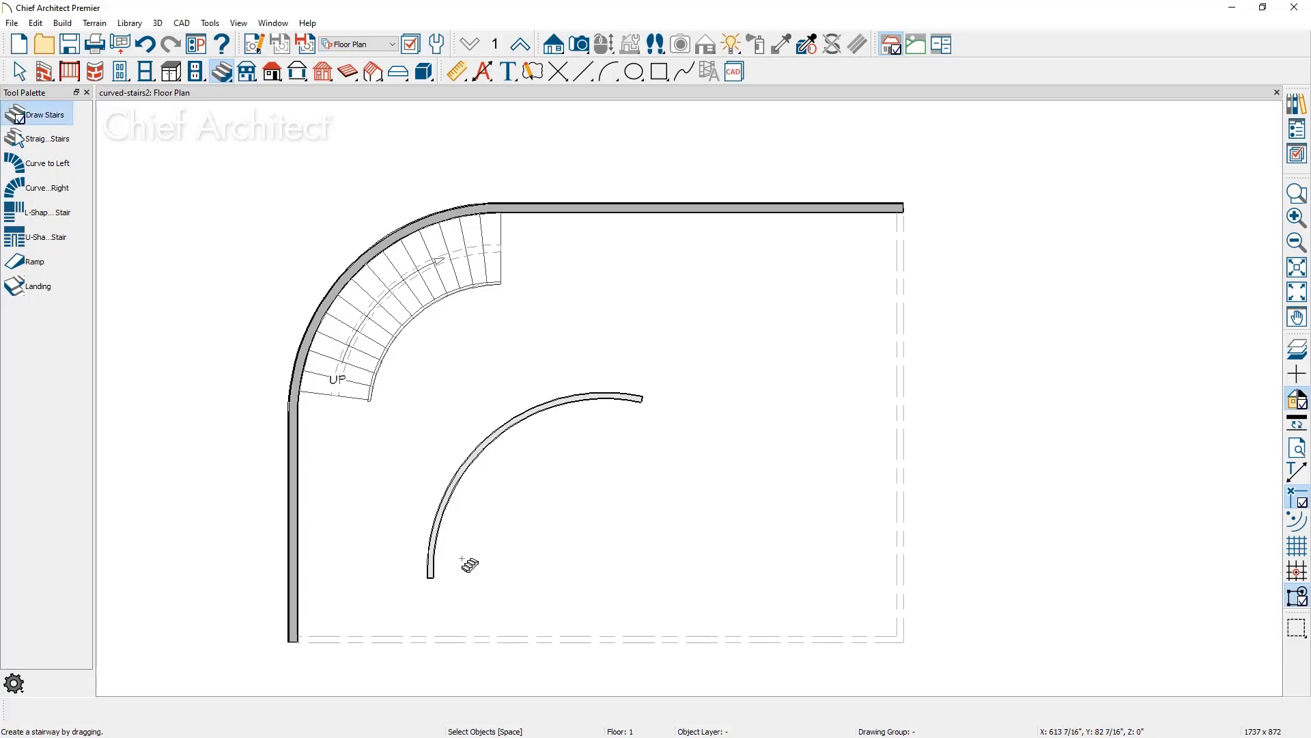
pyautogui.moveTo(463, 559)
pyautogui.mouseDown()
pyautogui.moveTo(486, 478)
pyautogui.moveTo(596, 400)
pyautogui.mouseUp()
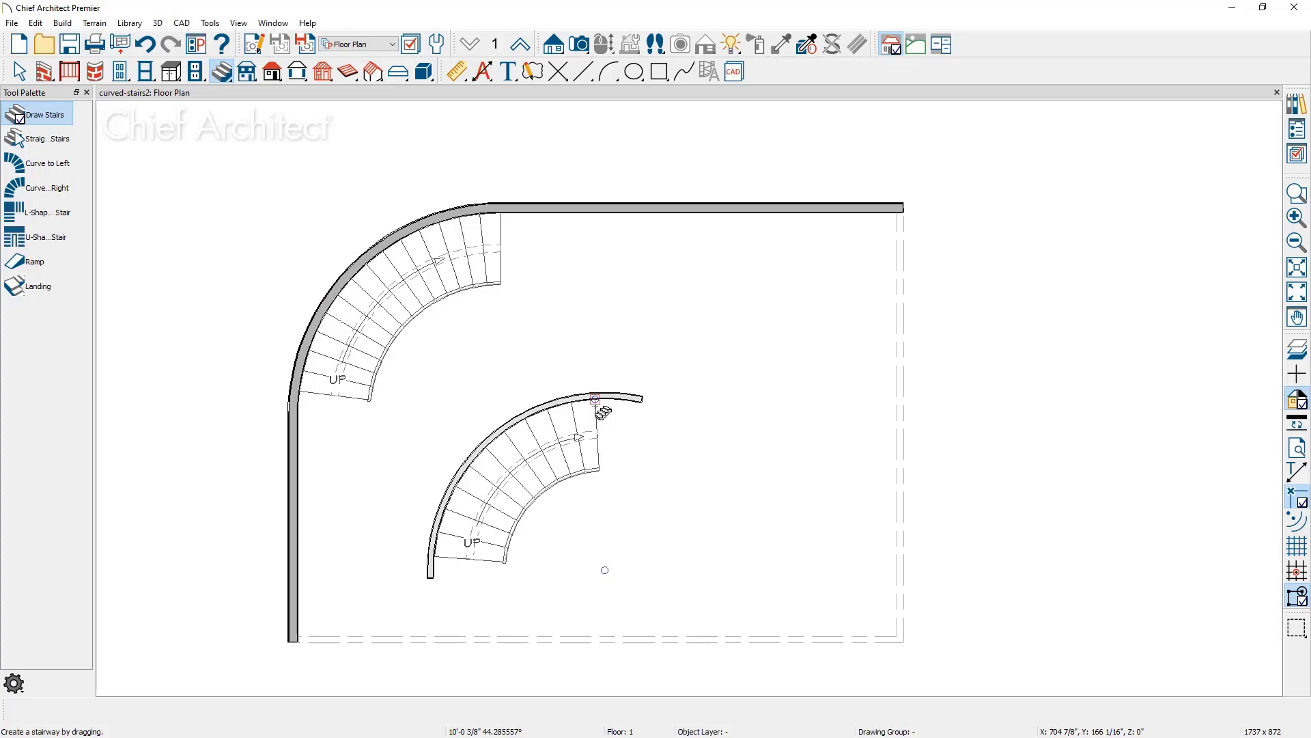
pyautogui.press('space')
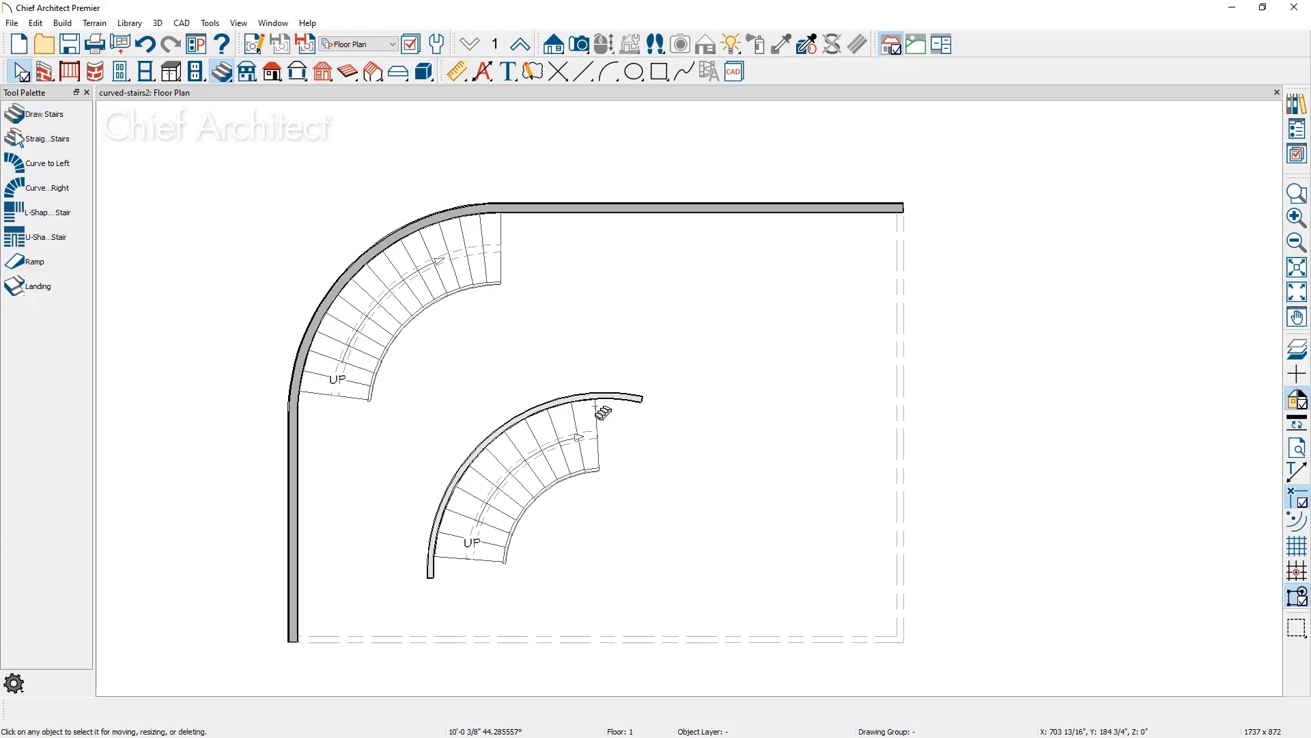
pyautogui.click(629, 400)
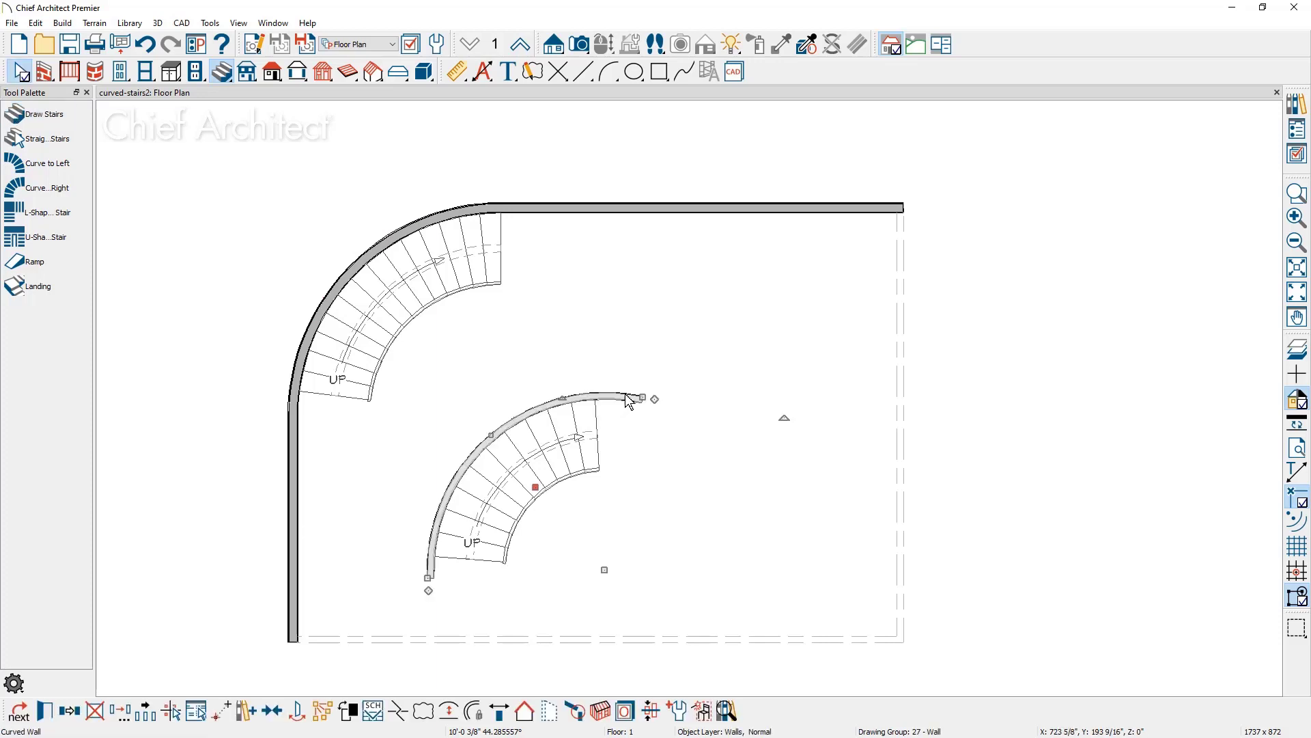
pyautogui.press('Delete')
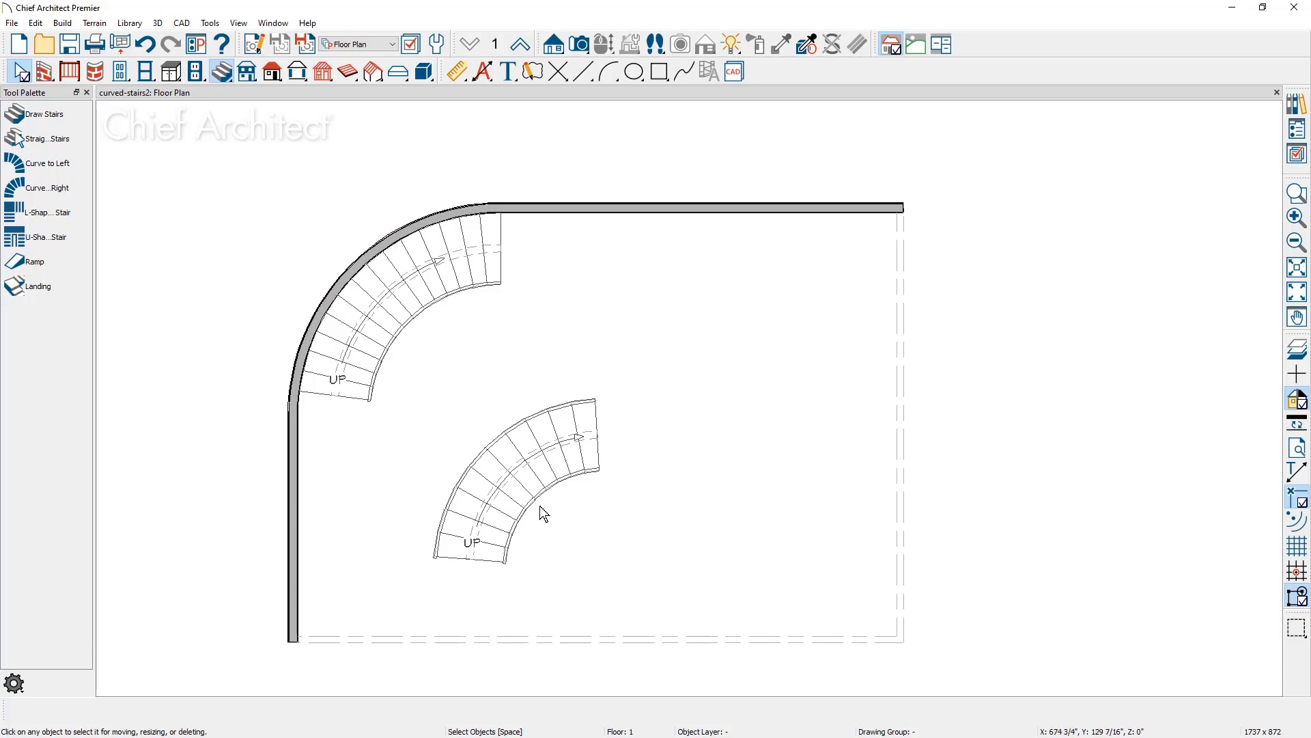
# Step: Apply Flare/Curve Stairs to the freestanding stair and pull its bottom tread edge down into an arc
pyautogui.click(508, 535)
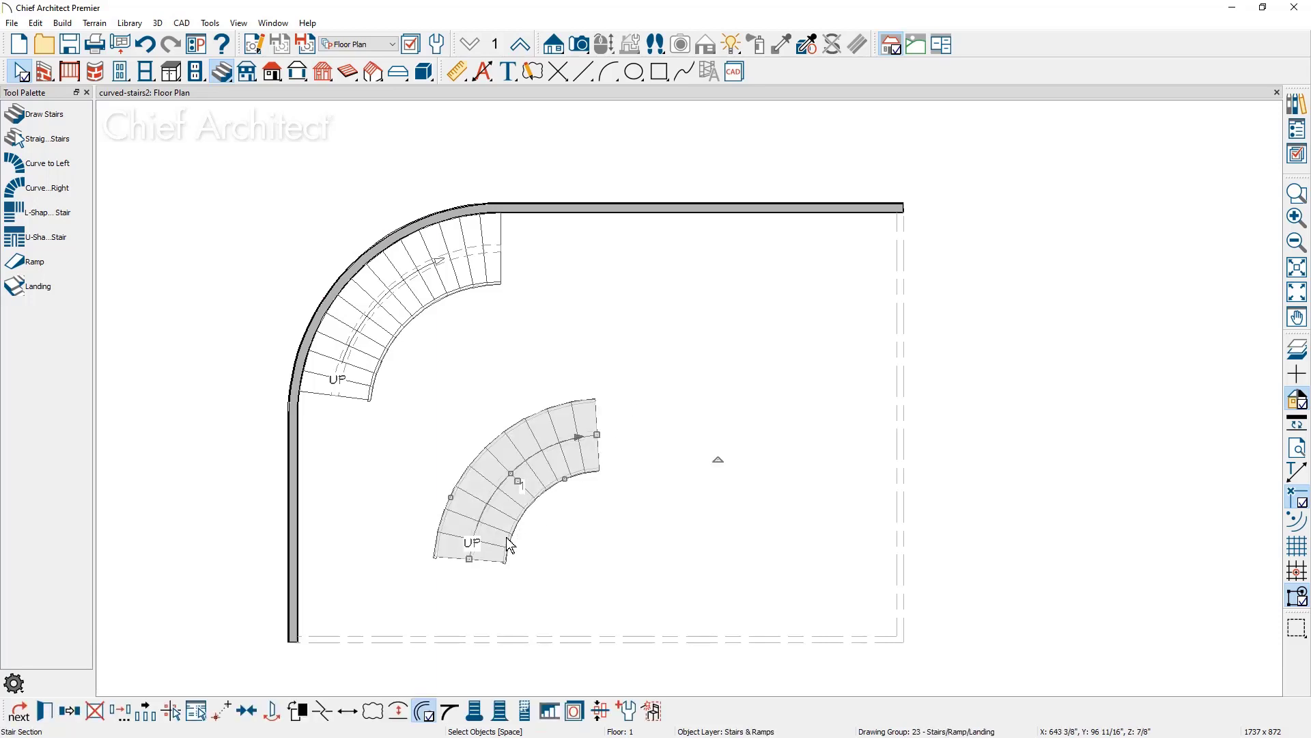
pyautogui.click(505, 712)
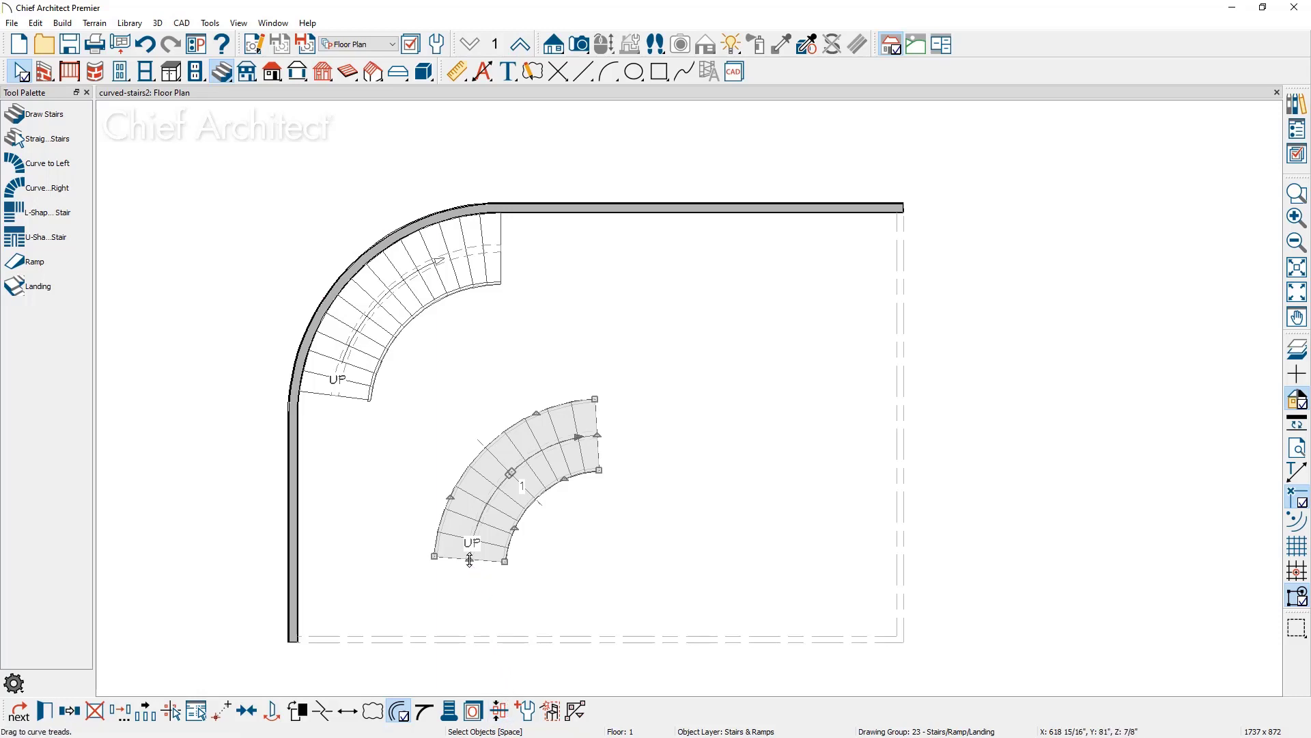
pyautogui.moveTo(470, 560); pyautogui.dragTo(467, 574)
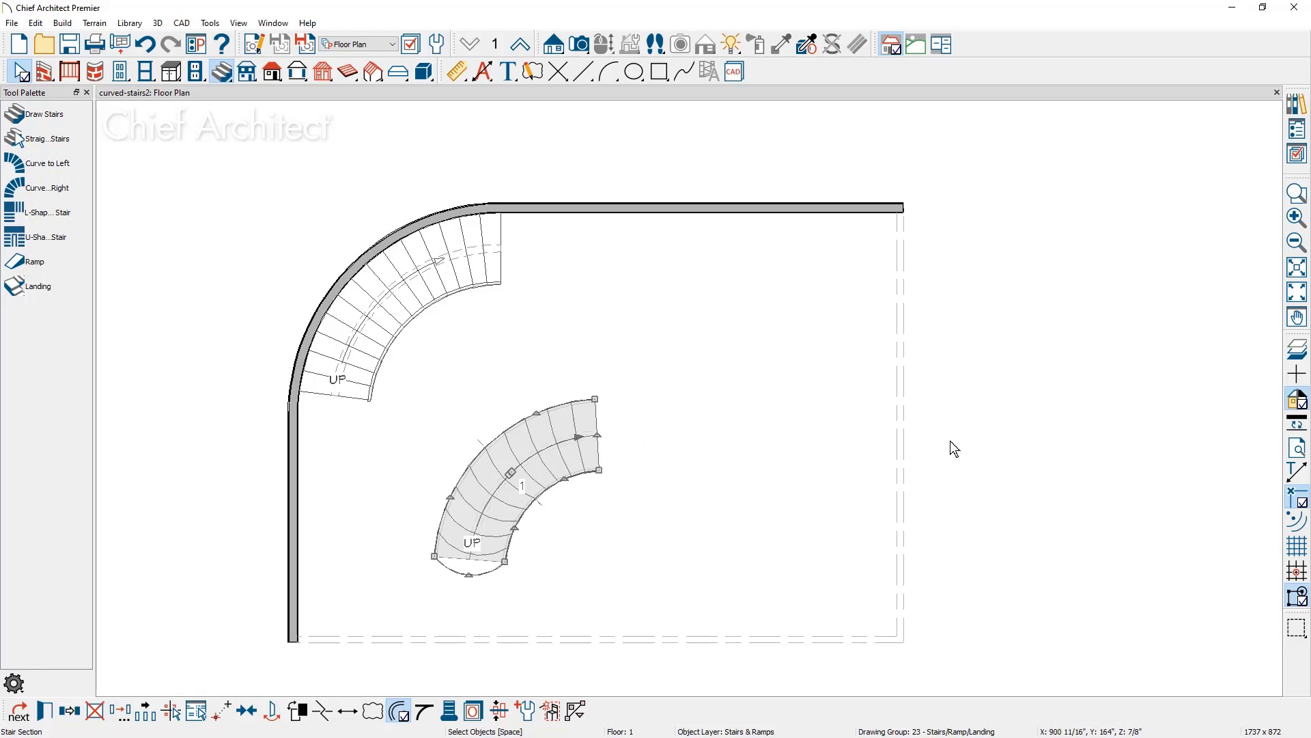
# Step: Turn on Arc Centers and Ends to mark the curved treads' centre points
pyautogui.click(1301, 523)
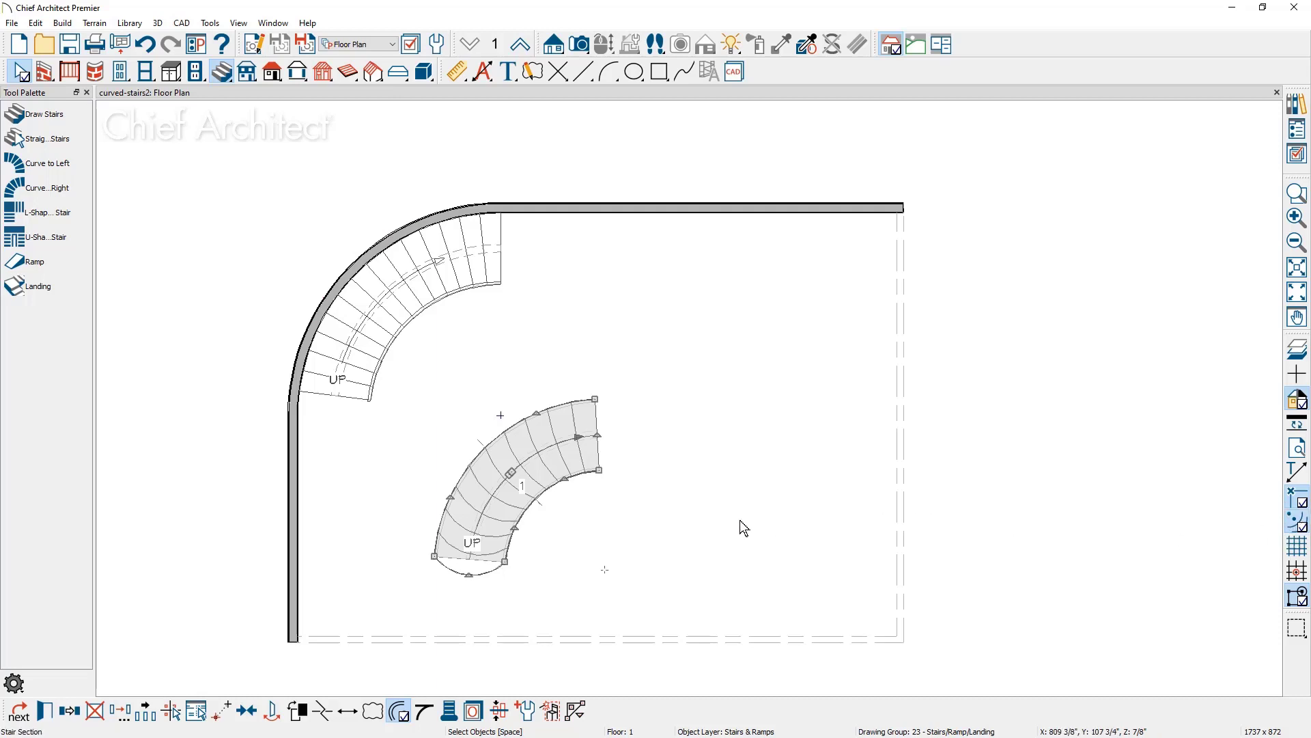